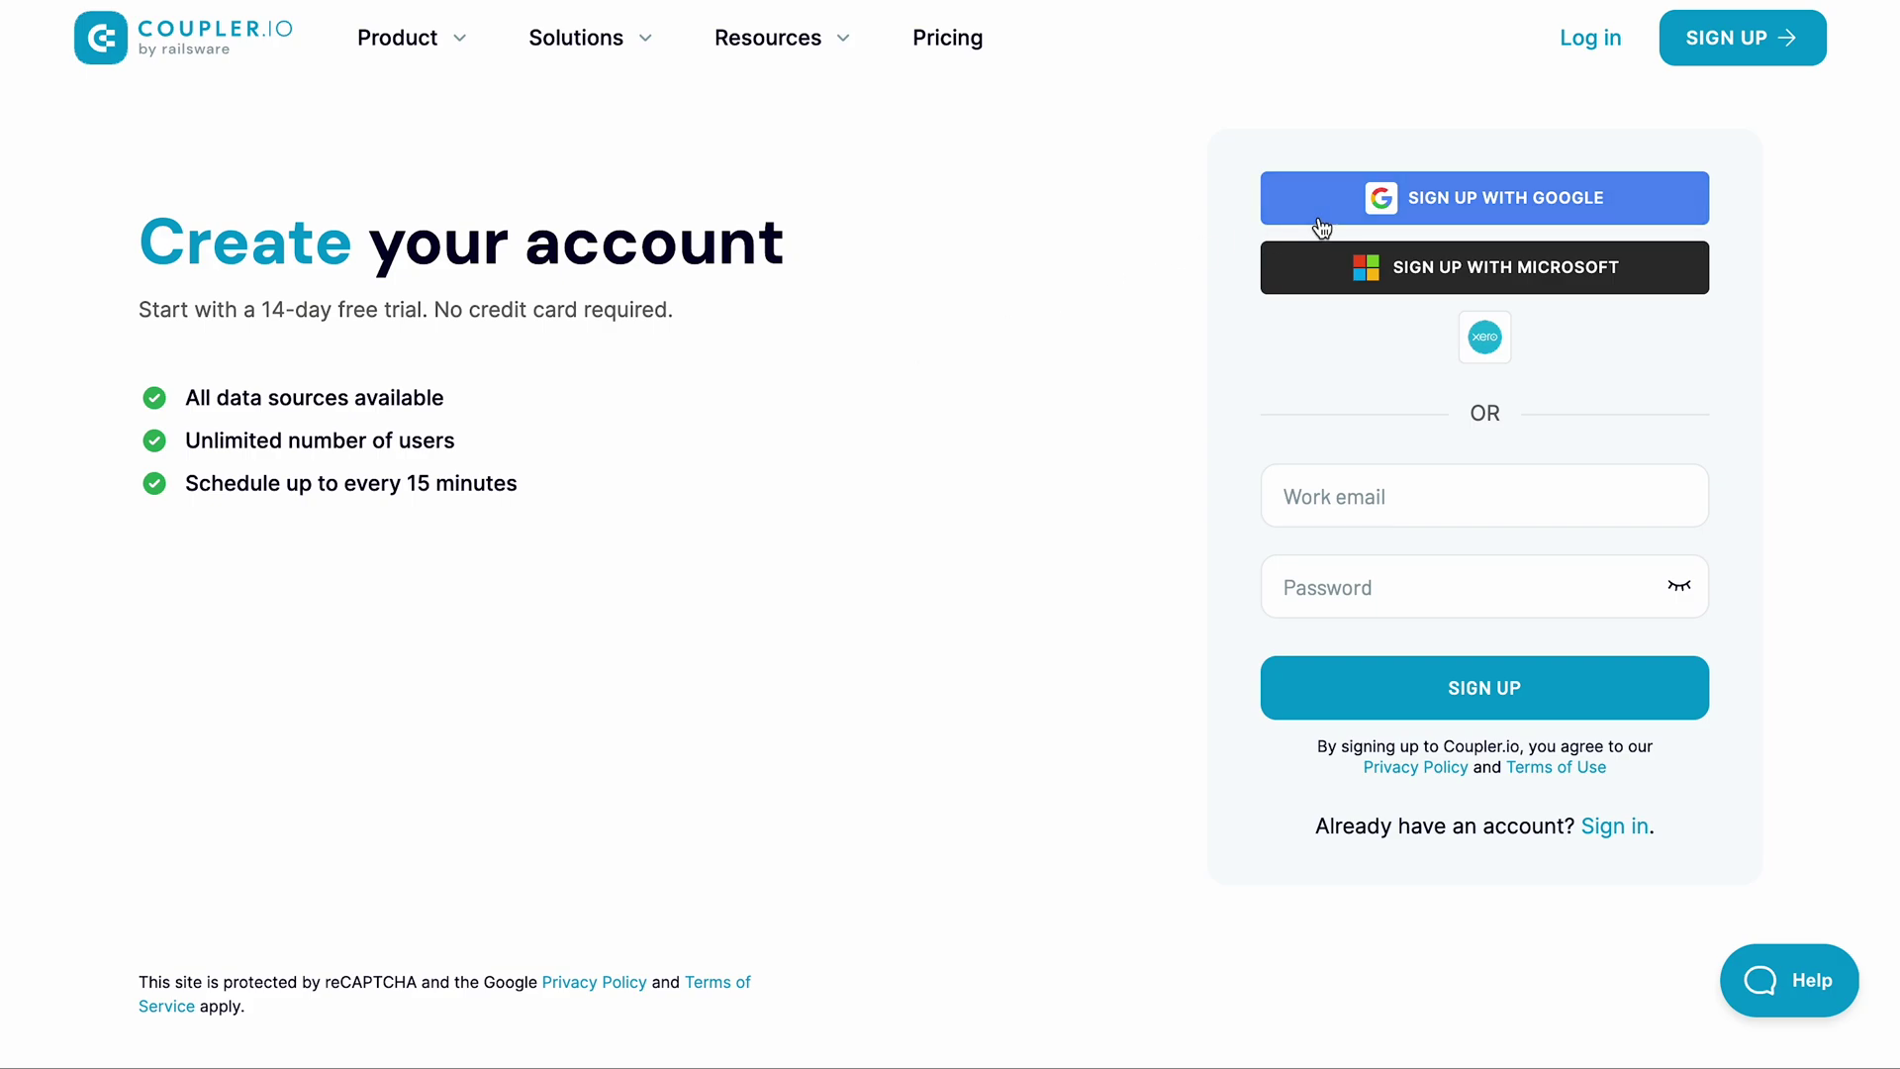
Step: Sign up to Coupler.io with a Google account
{"action": "left_click", "coordinate": [1316, 208]}
{"action": "left_click", "coordinate": [1178, 500]}
{"action": "left_click", "coordinate": [1182, 675]}
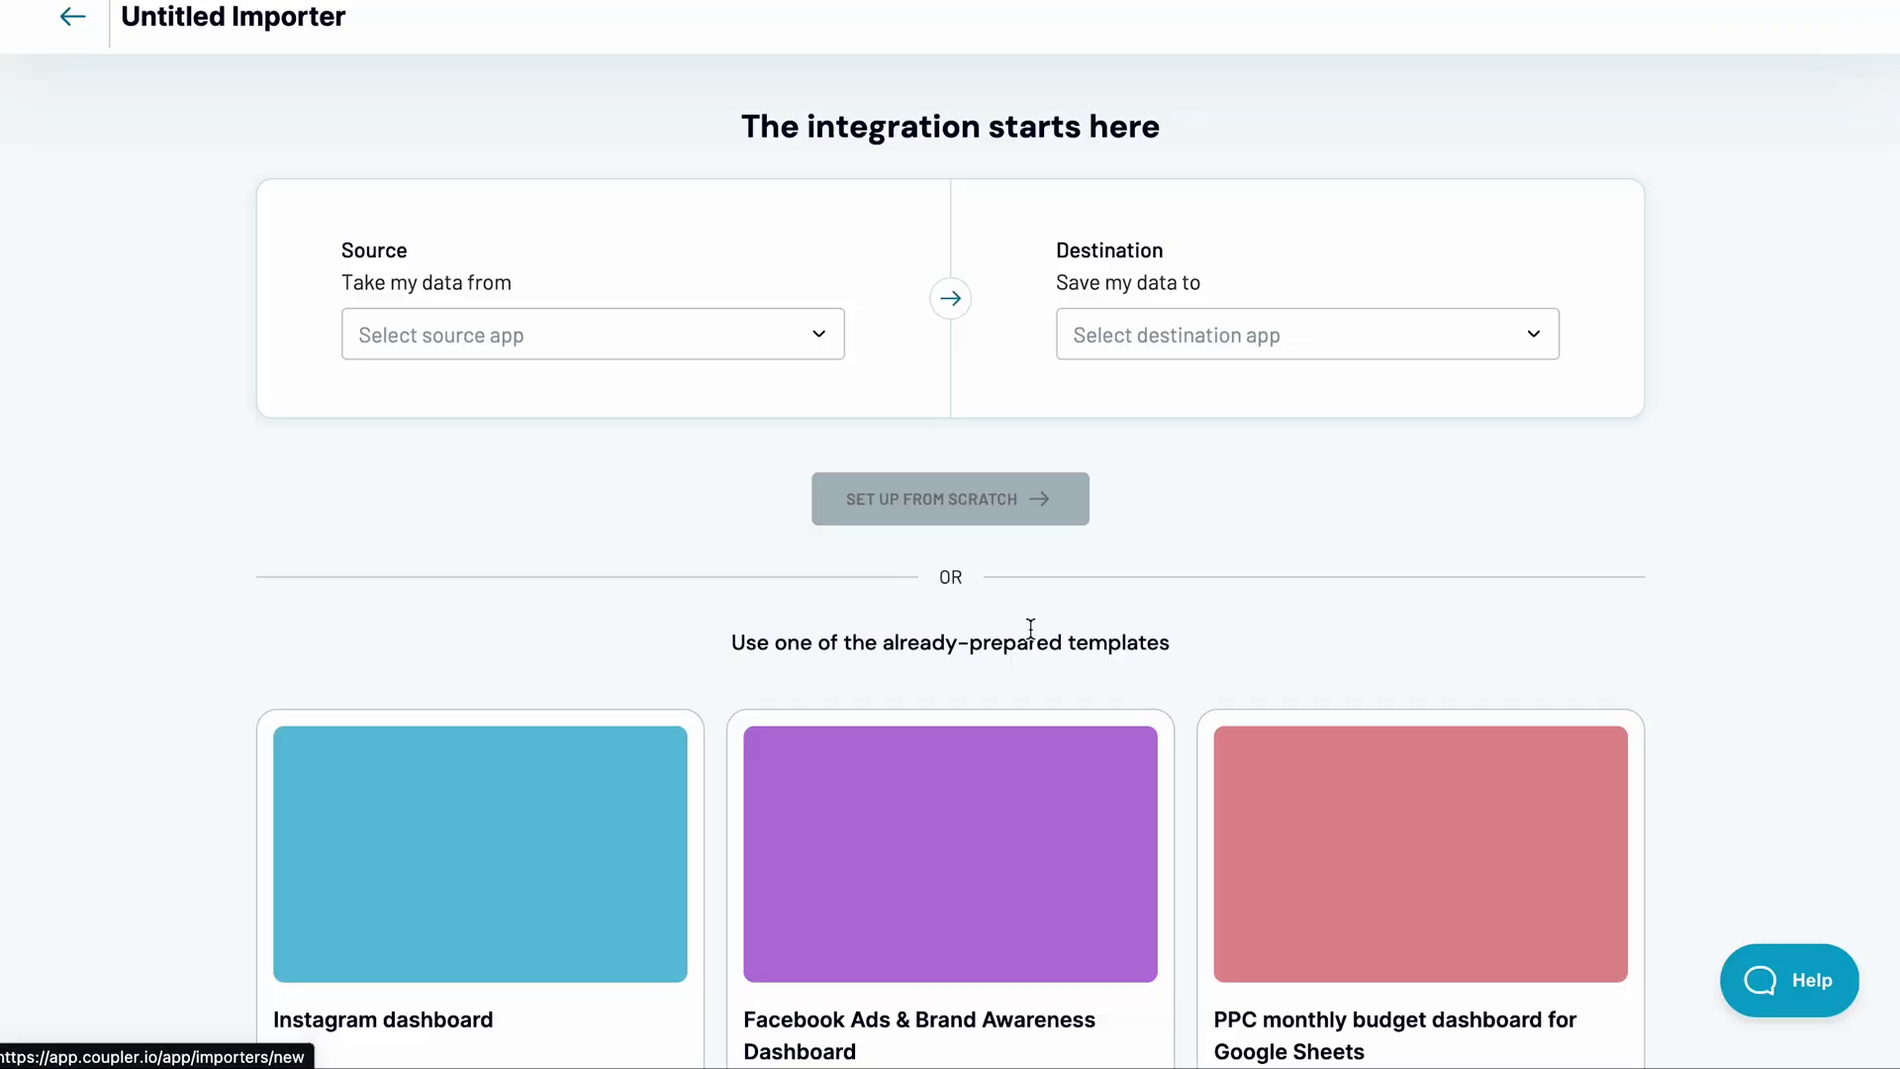
Step: Choose LinkedIn Ads as source and Looker Studio as destination, setting up from scratch
{"action": "left_click", "coordinate": [650, 336]}
{"action": "scroll", "coordinate": [598, 554], "scroll_direction": "down", "scroll_amount": 15}
{"action": "left_click", "coordinate": [571, 401]}
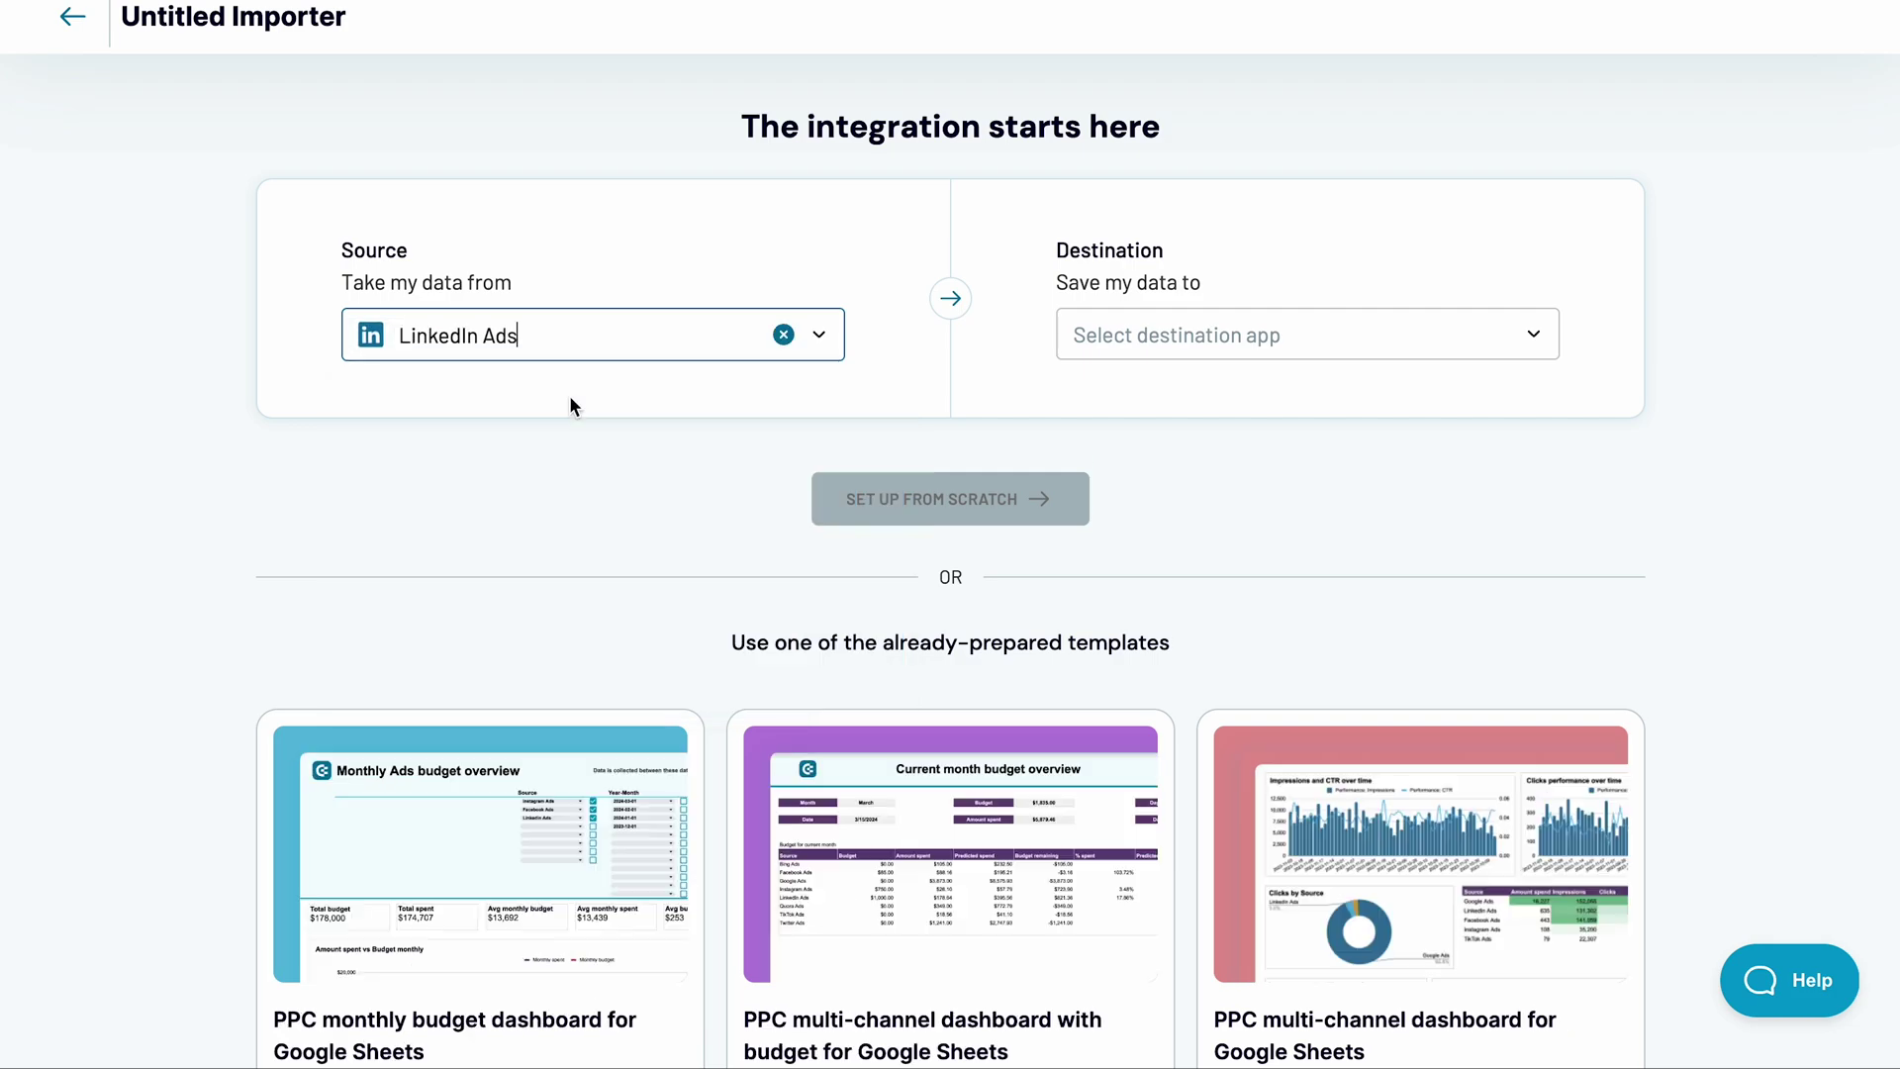
{"action": "left_click", "coordinate": [1132, 338]}
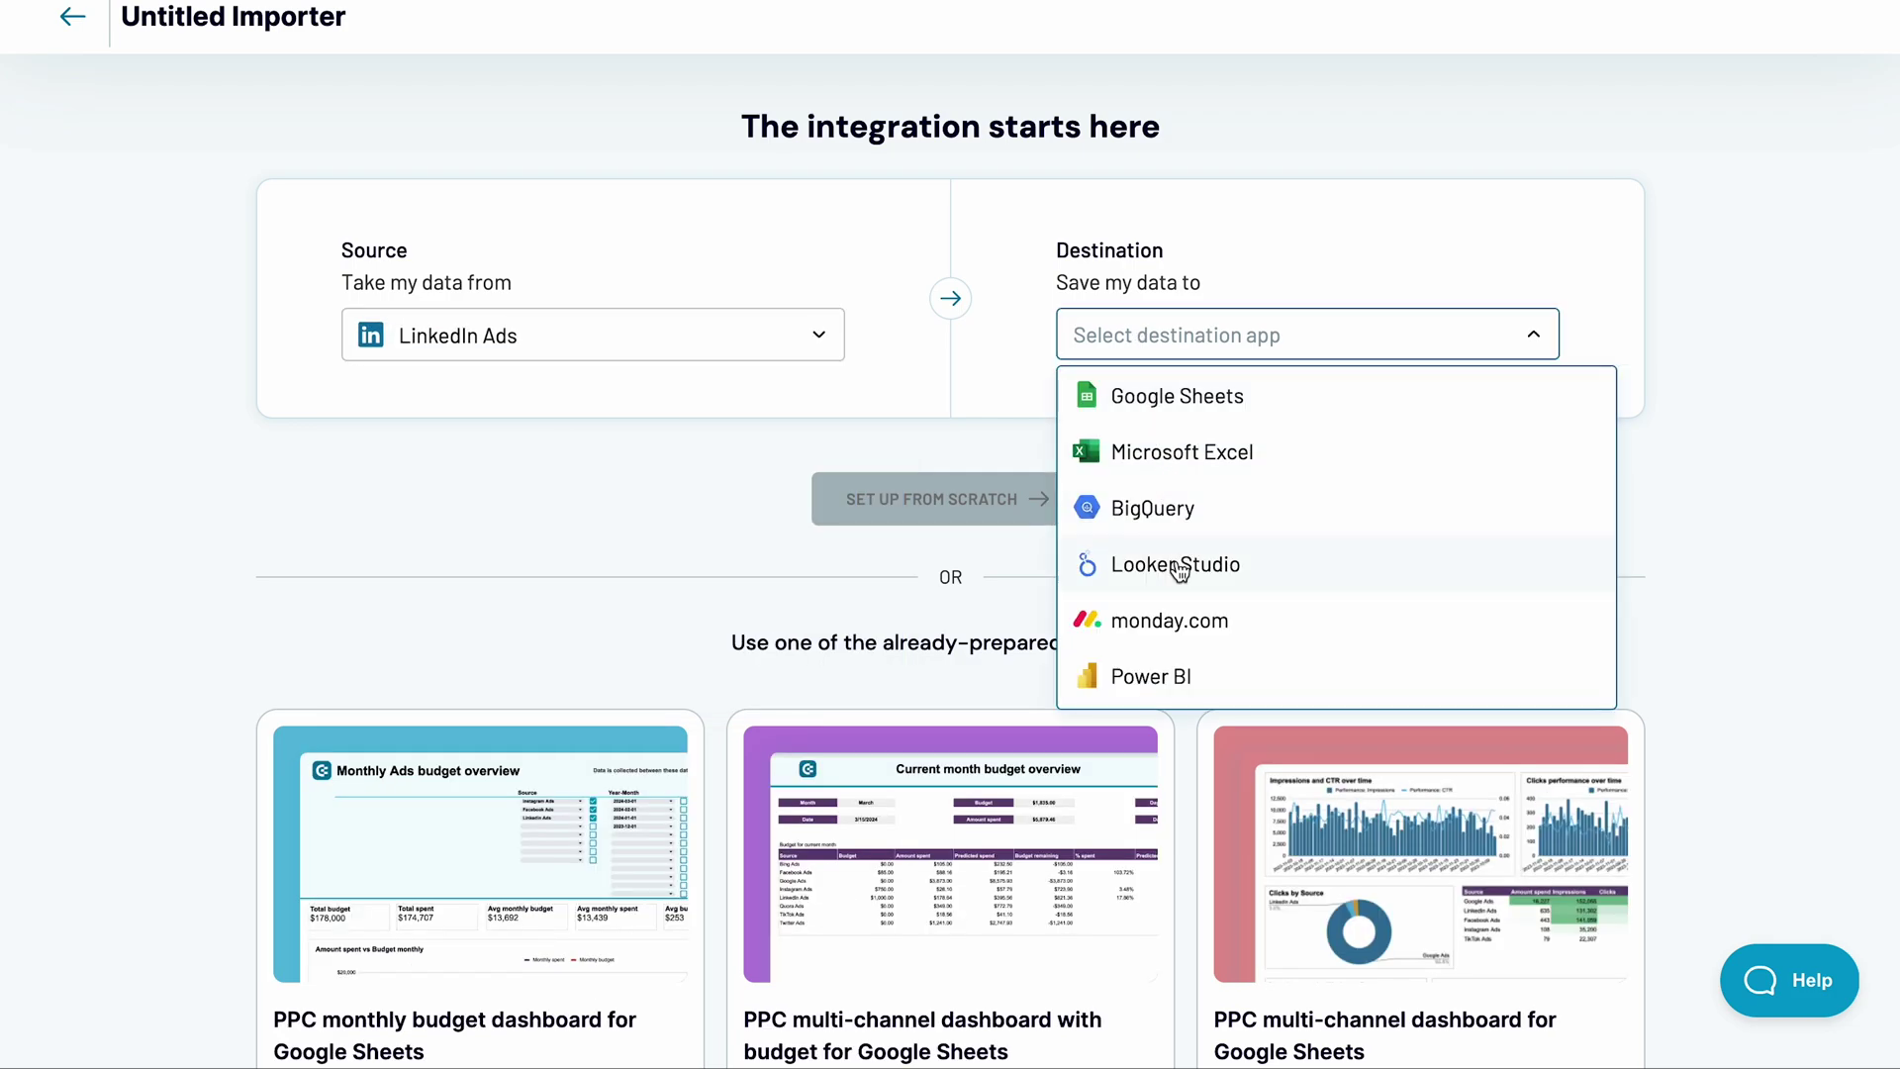
{"action": "left_click", "coordinate": [1177, 564]}
{"action": "left_click", "coordinate": [1054, 509]}
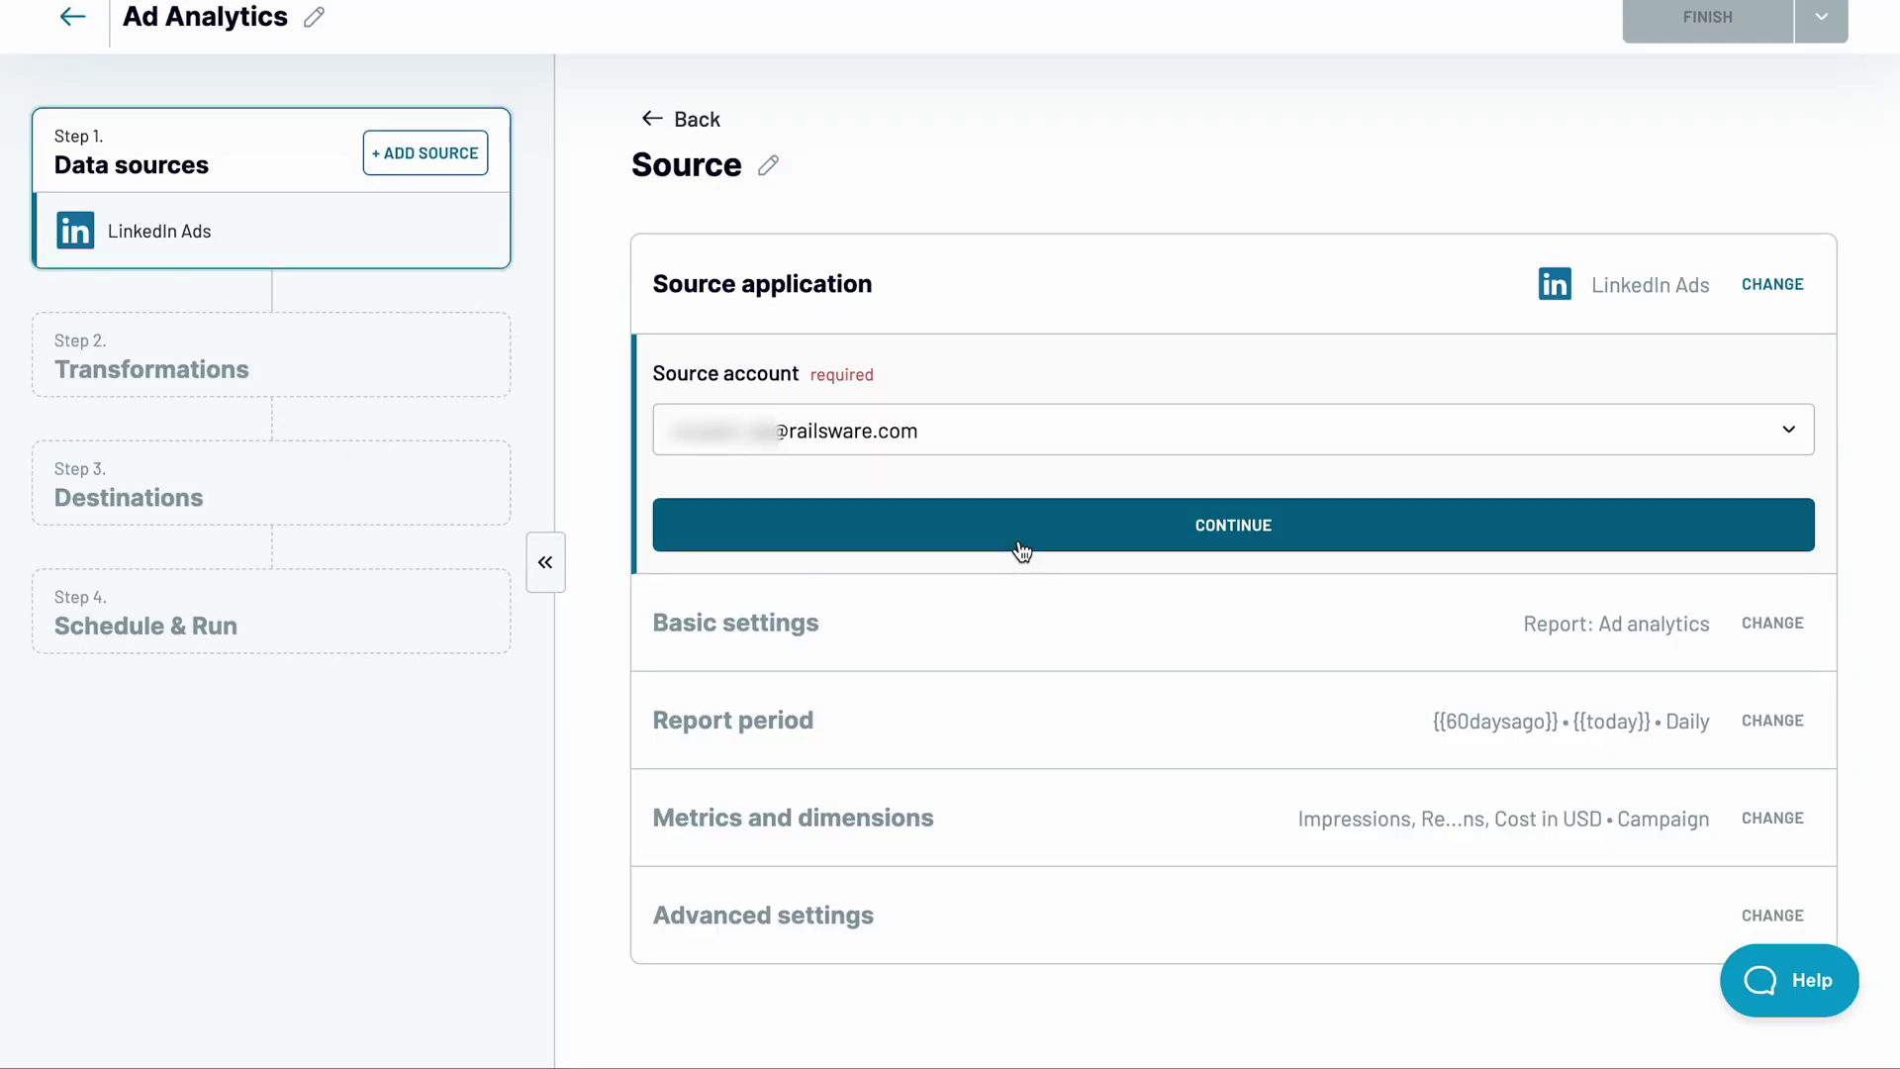
Step: Add CouplerTest alongside Railsware Ad Account, keep the Ad analytics report, and continue
{"action": "left_click", "coordinate": [1022, 551]}
{"action": "left_click", "coordinate": [861, 704]}
{"action": "left_click", "coordinate": [833, 854]}
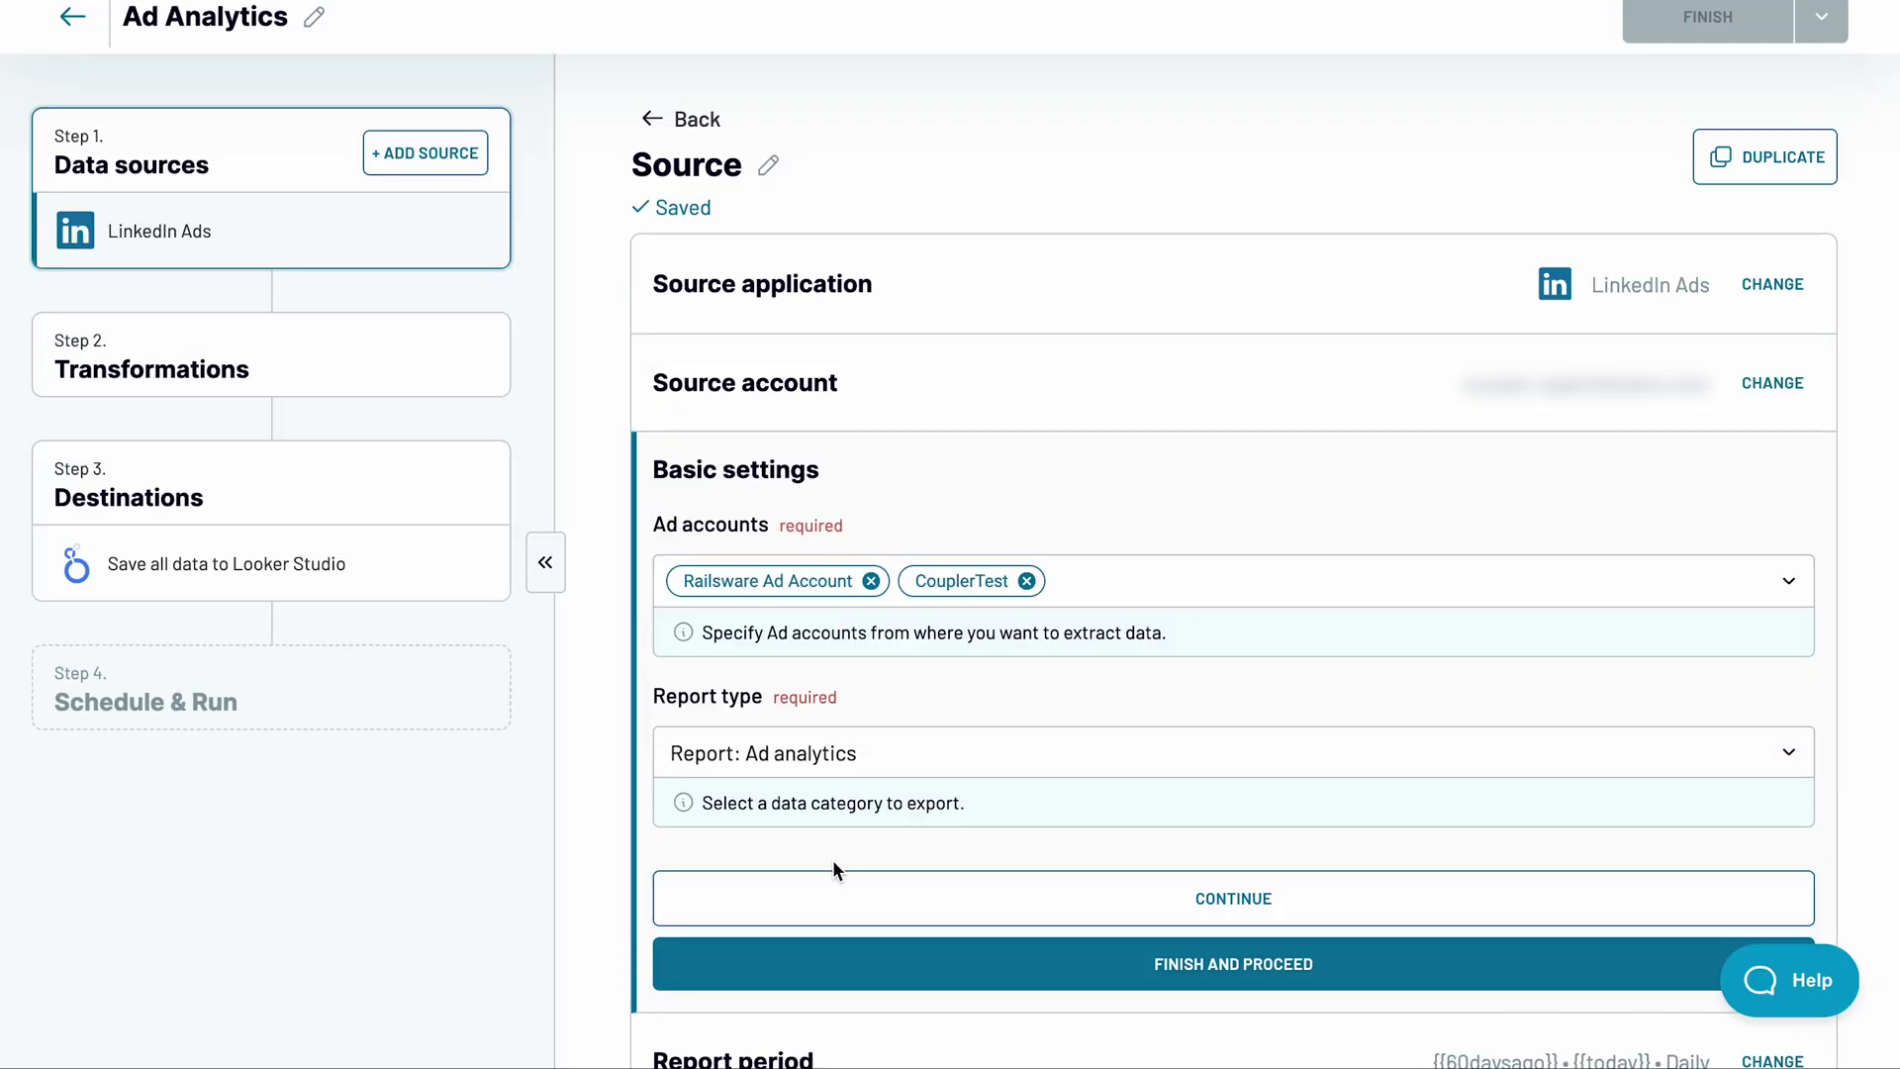
{"action": "left_click", "coordinate": [834, 755]}
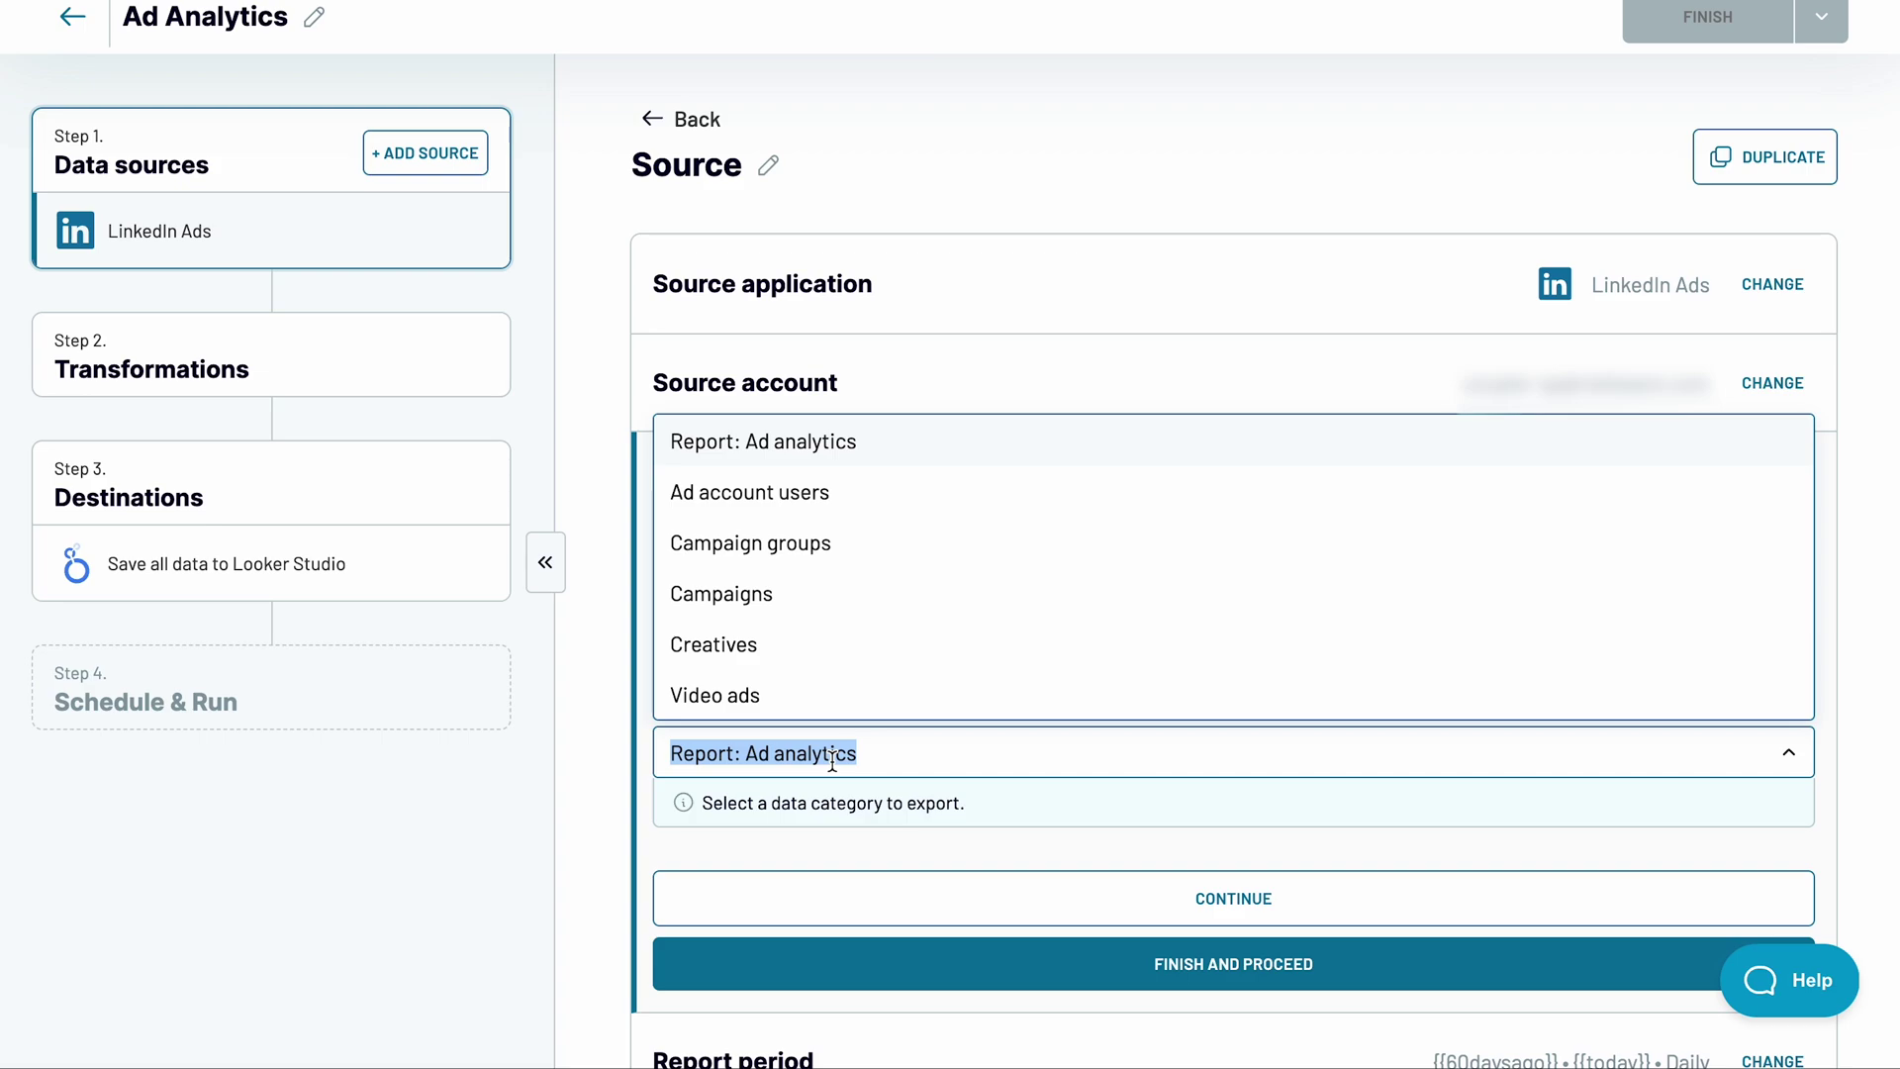
{"action": "left_click", "coordinate": [851, 455]}
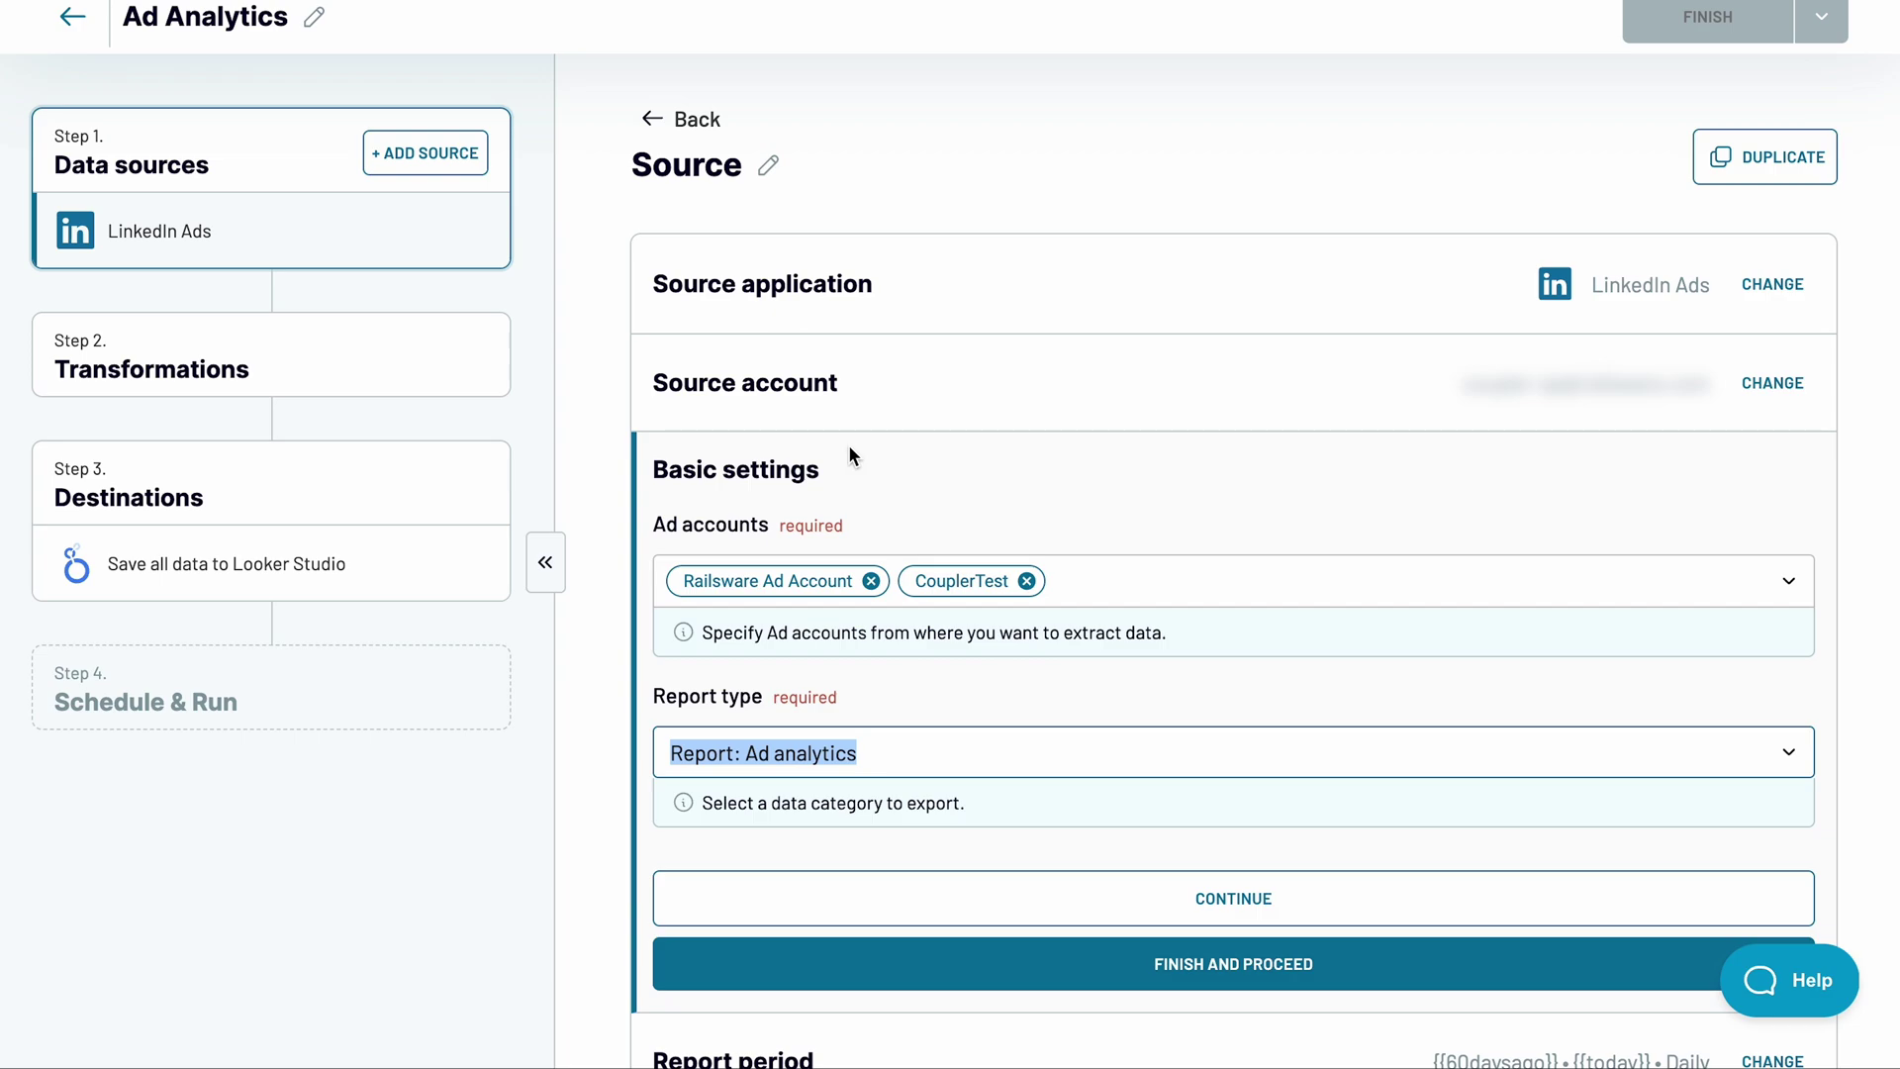
{"action": "left_click", "coordinate": [976, 897]}
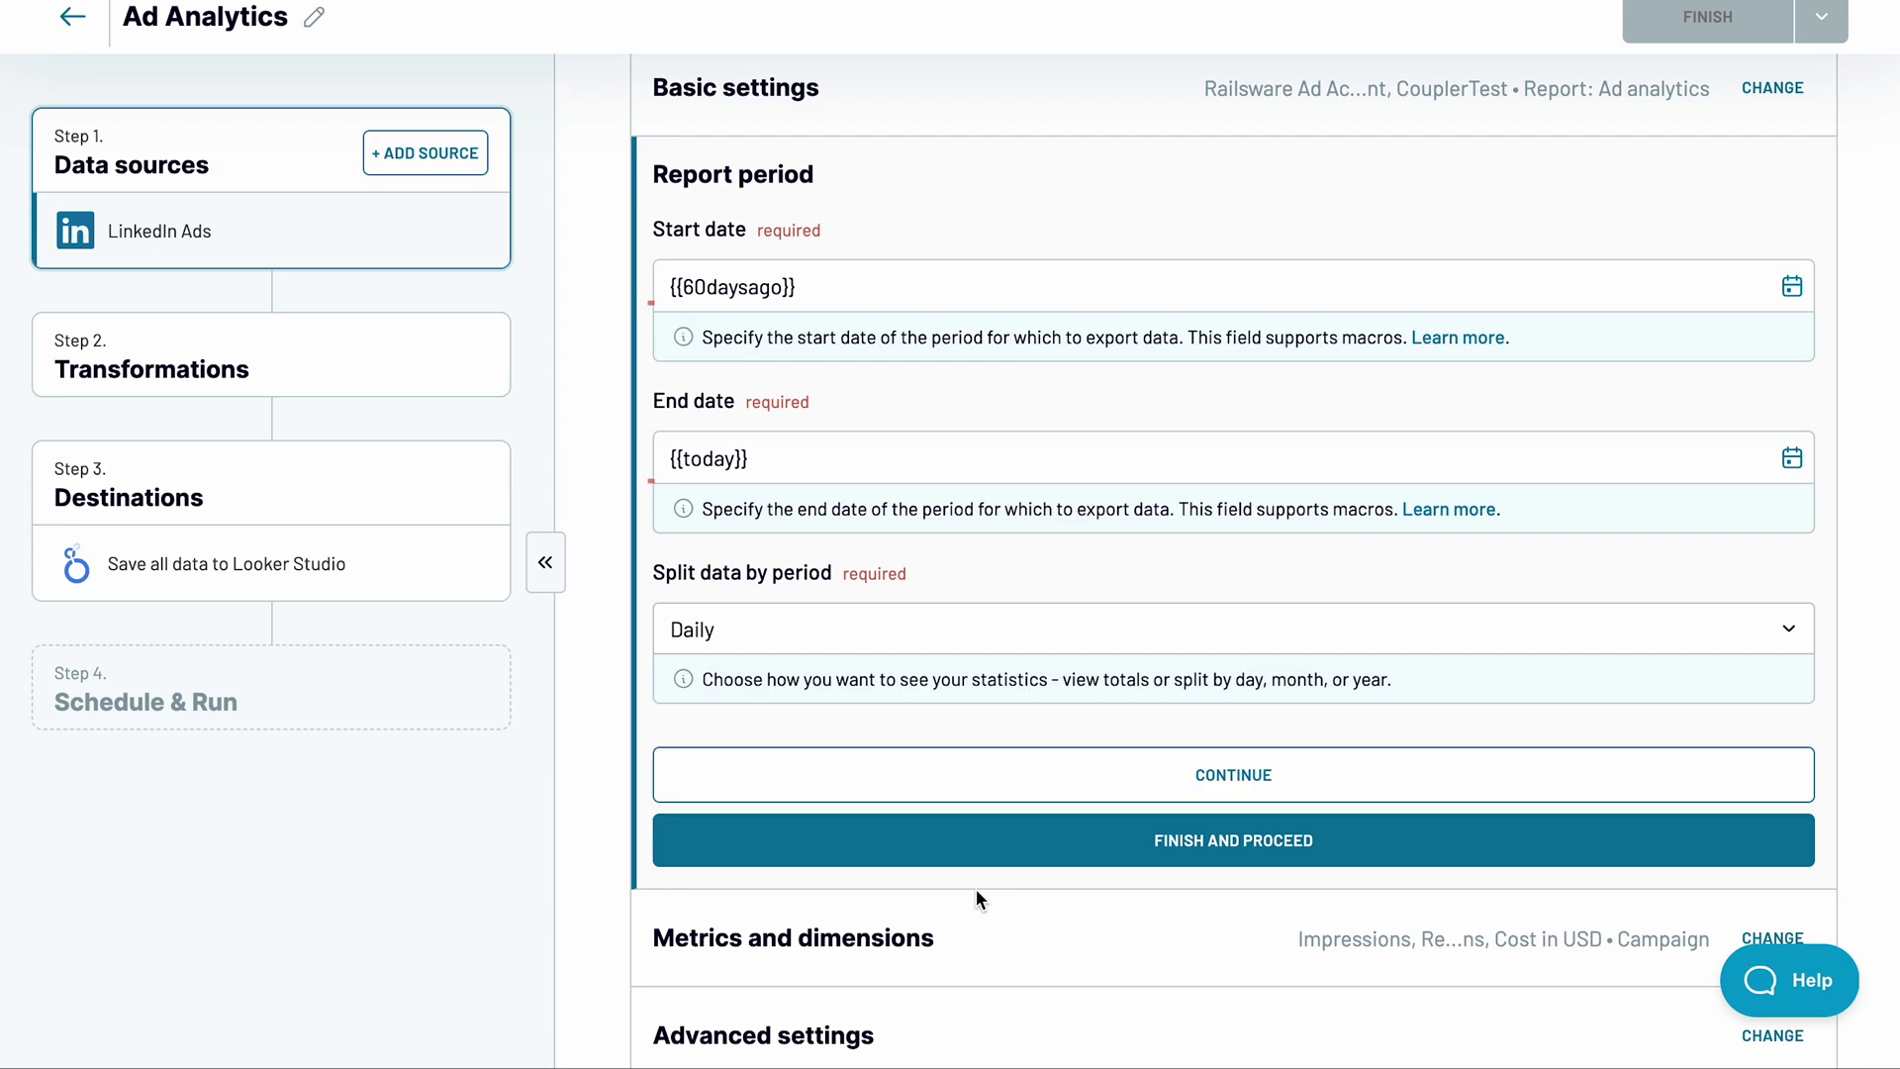
Step: Keep the default report period and add Comments and Comment likes to the metrics
{"action": "left_click", "coordinate": [761, 287]}
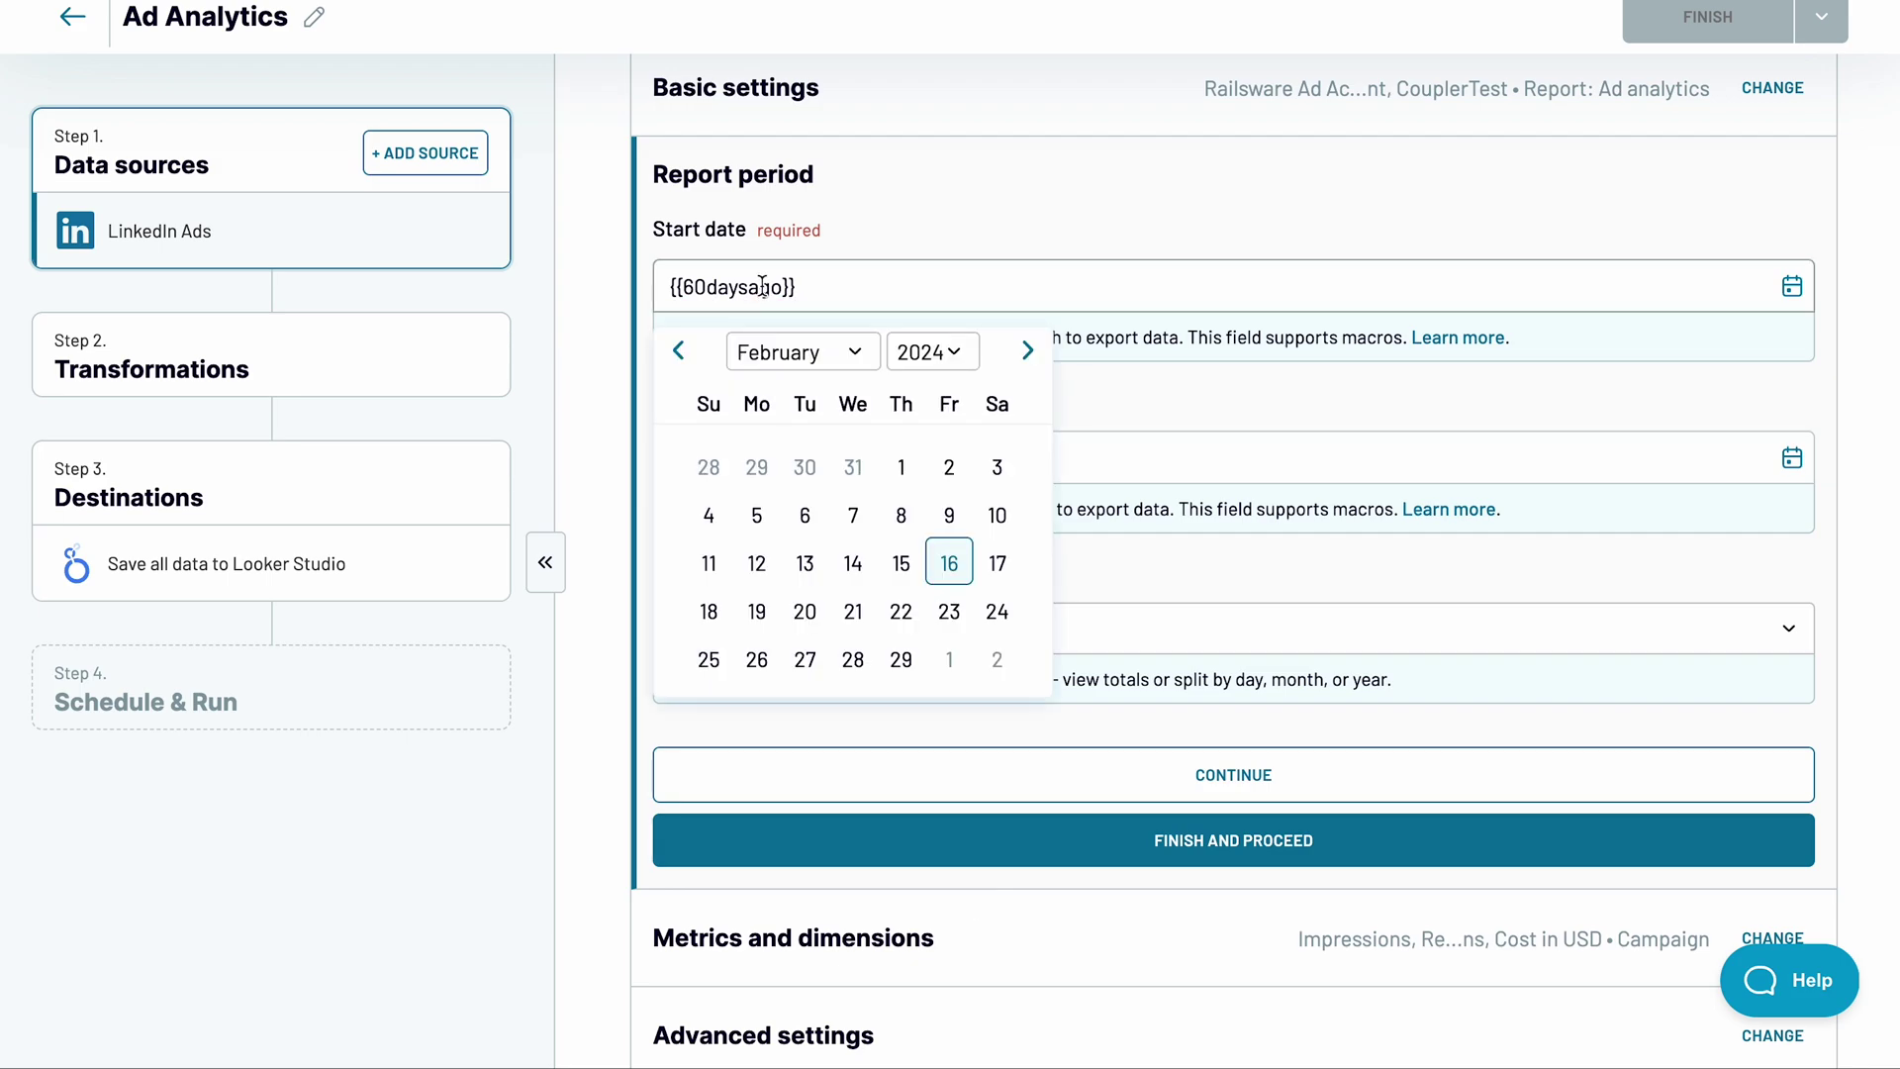
{"action": "left_click", "coordinate": [861, 768]}
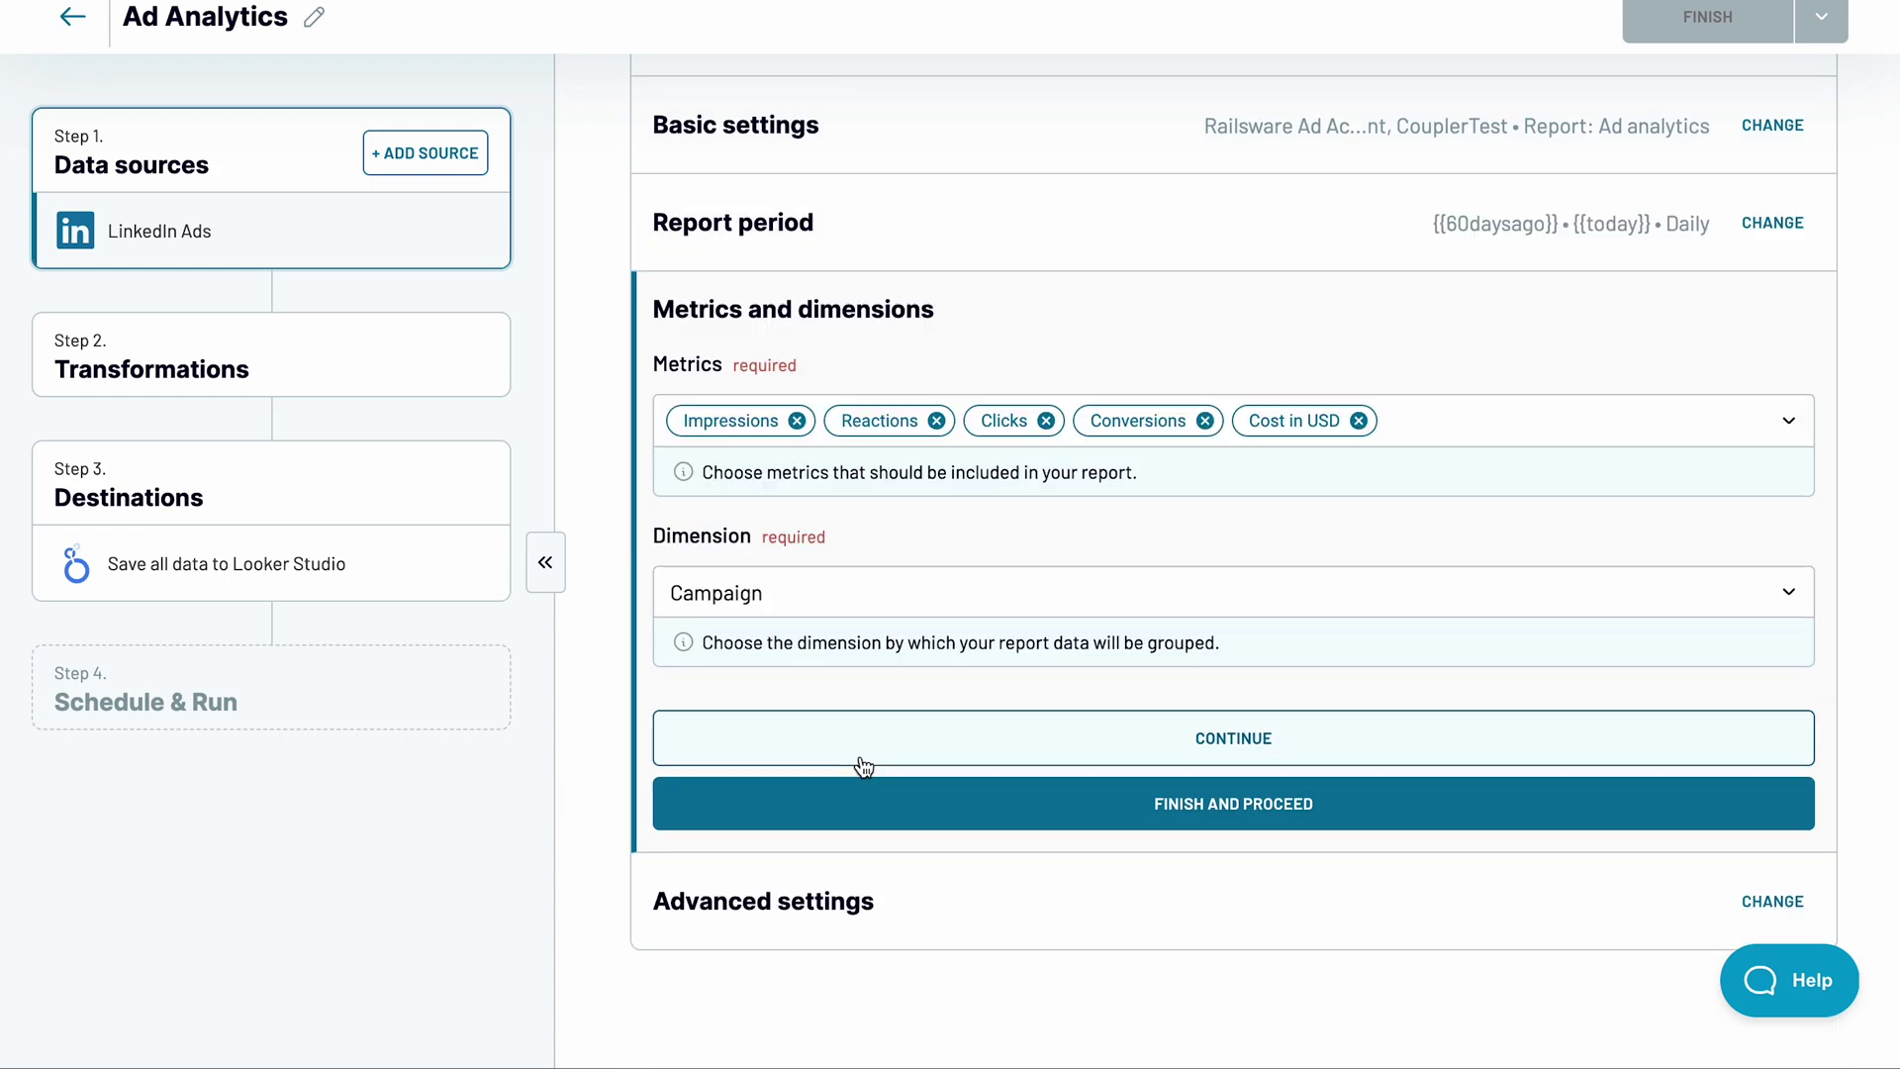
{"action": "left_click", "coordinate": [1416, 421]}
{"action": "scroll", "coordinate": [1060, 692], "scroll_direction": "up", "scroll_amount": 8}
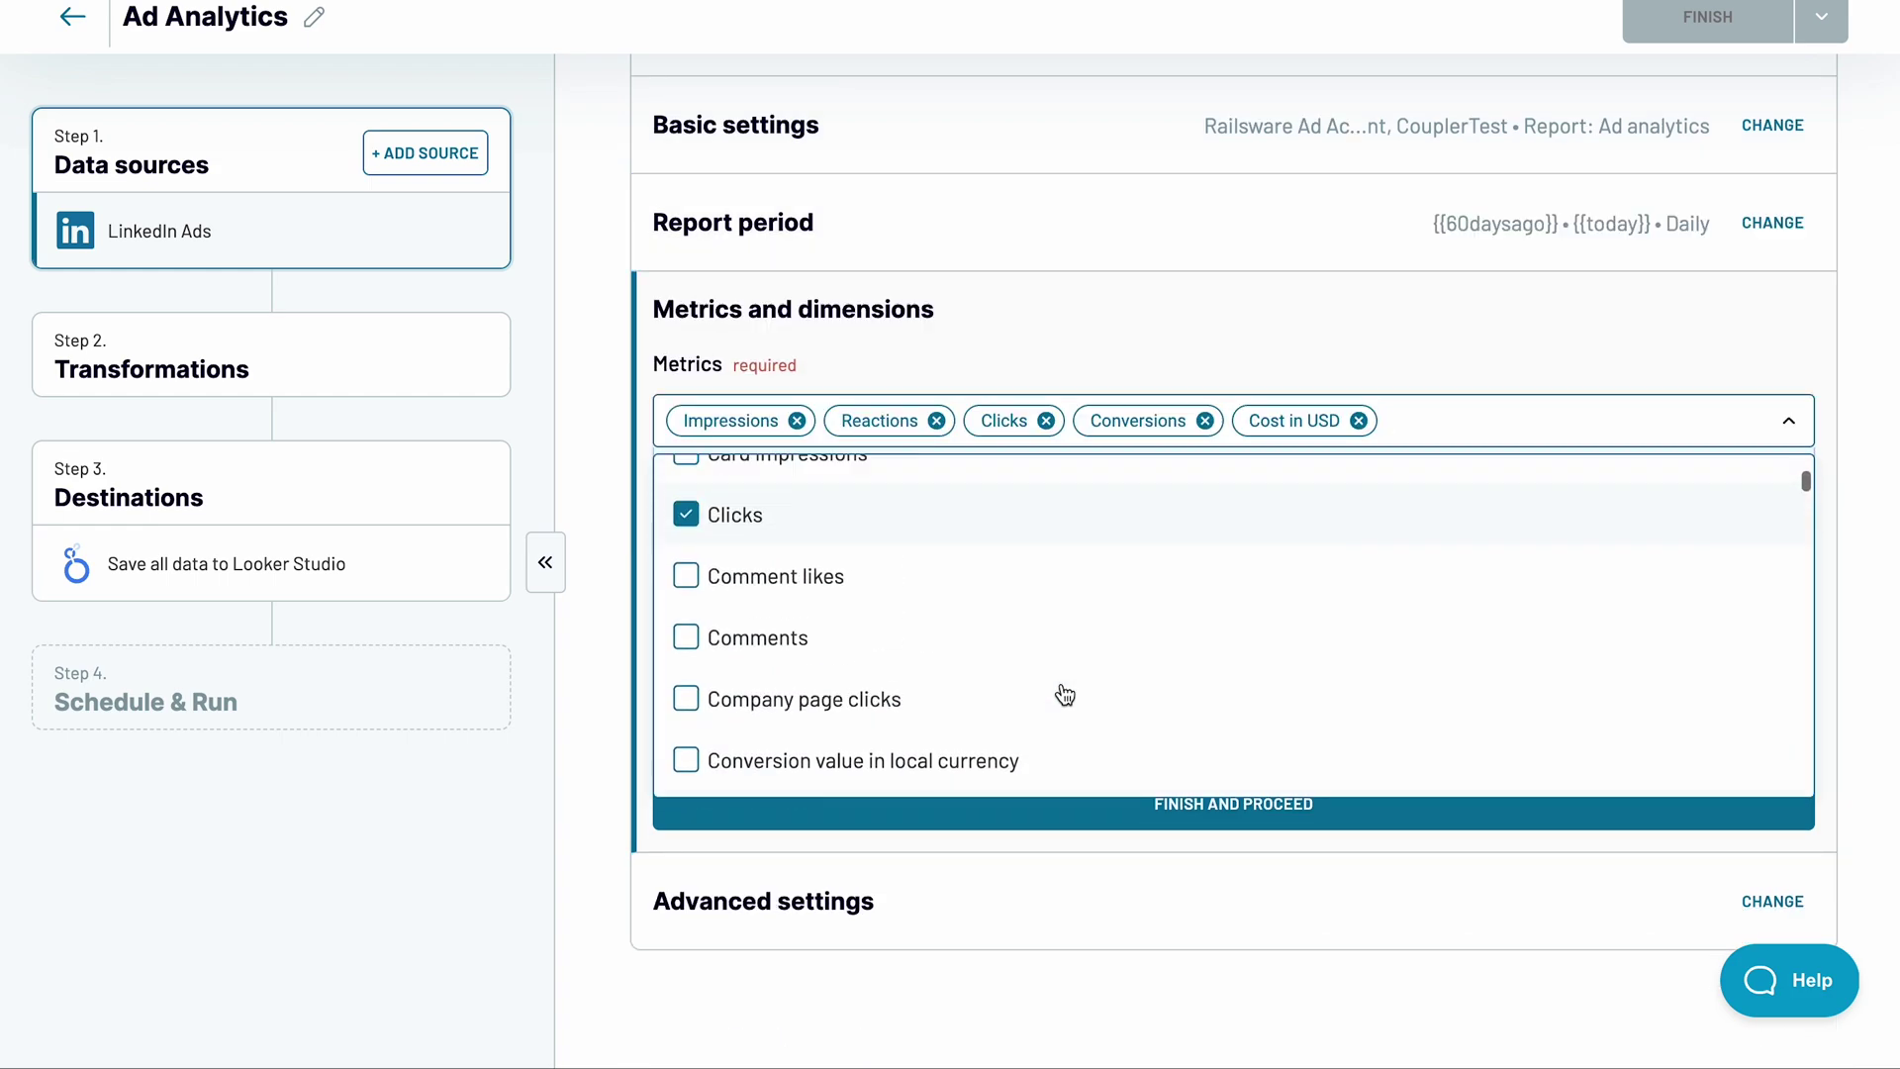
{"action": "scroll", "coordinate": [1065, 695], "scroll_direction": "up", "scroll_amount": 1}
{"action": "left_click", "coordinate": [816, 721]}
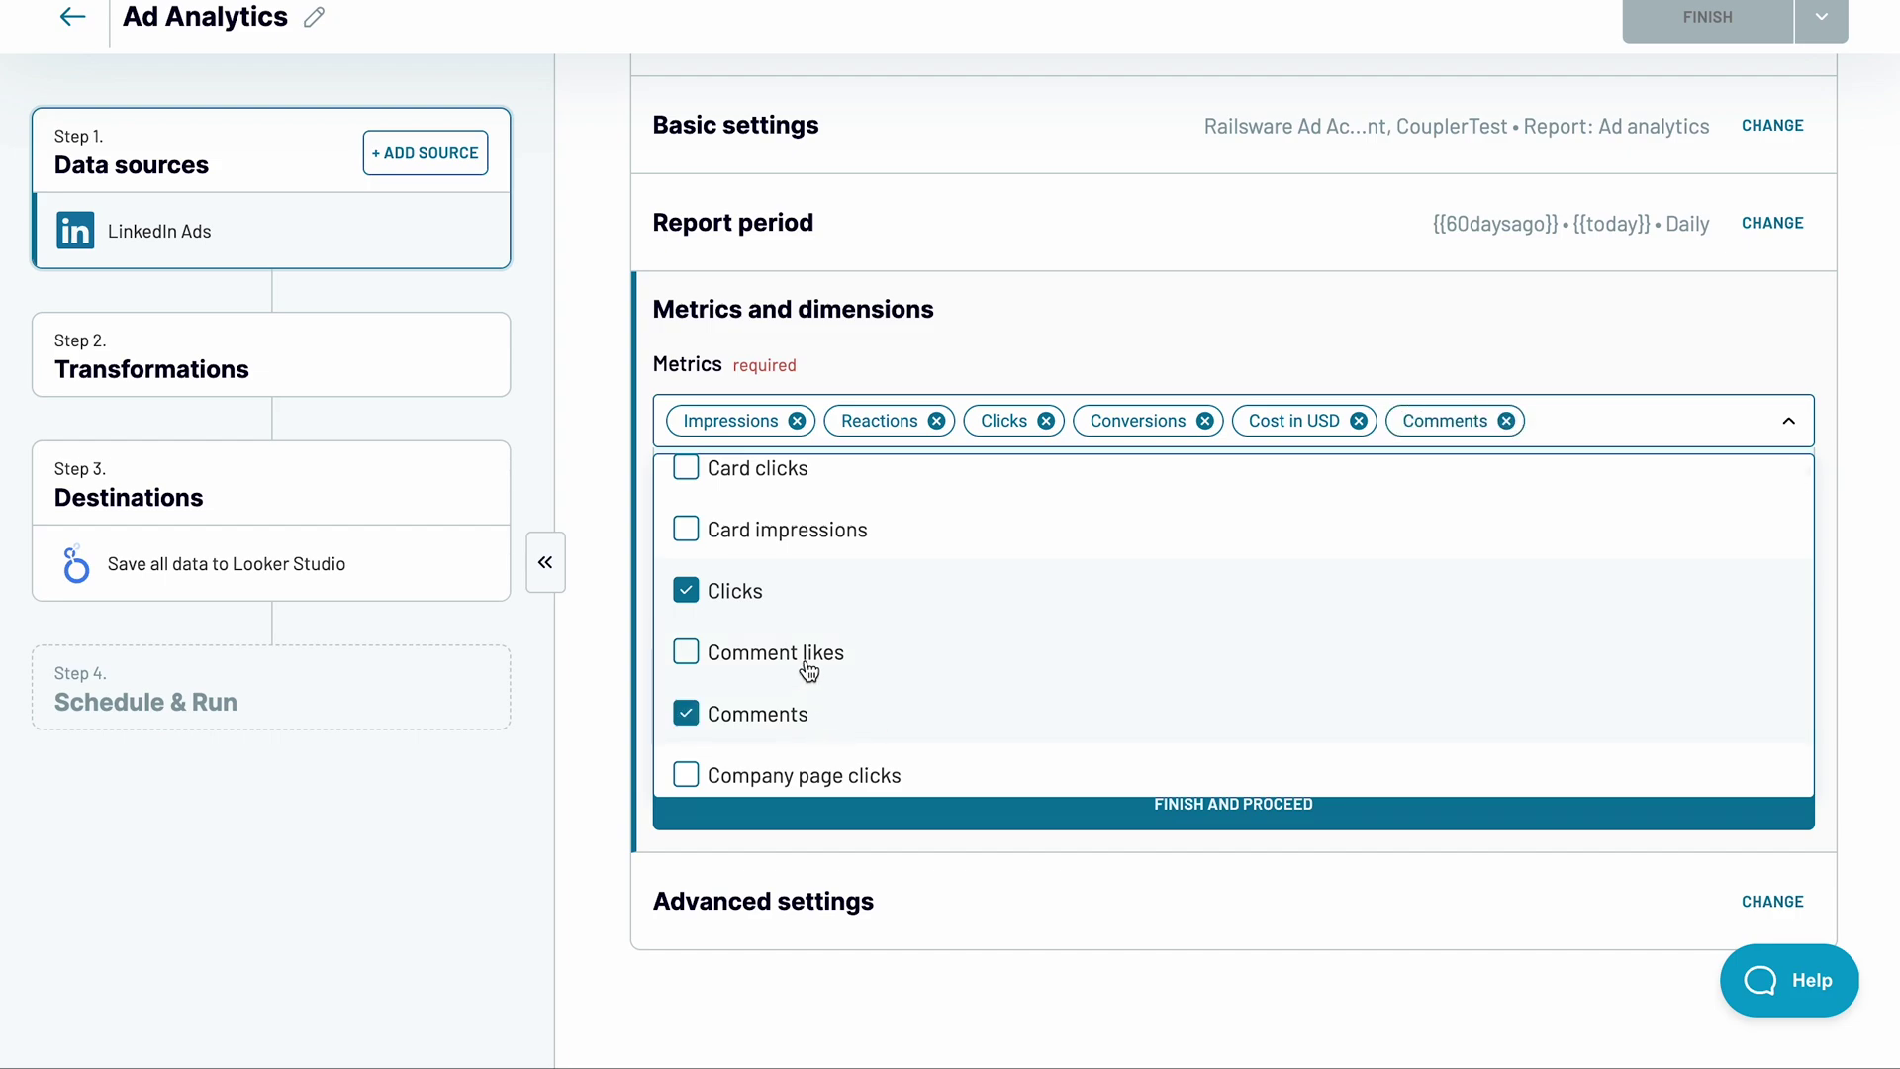
{"action": "left_click", "coordinate": [797, 661]}
{"action": "left_click", "coordinate": [605, 712]}
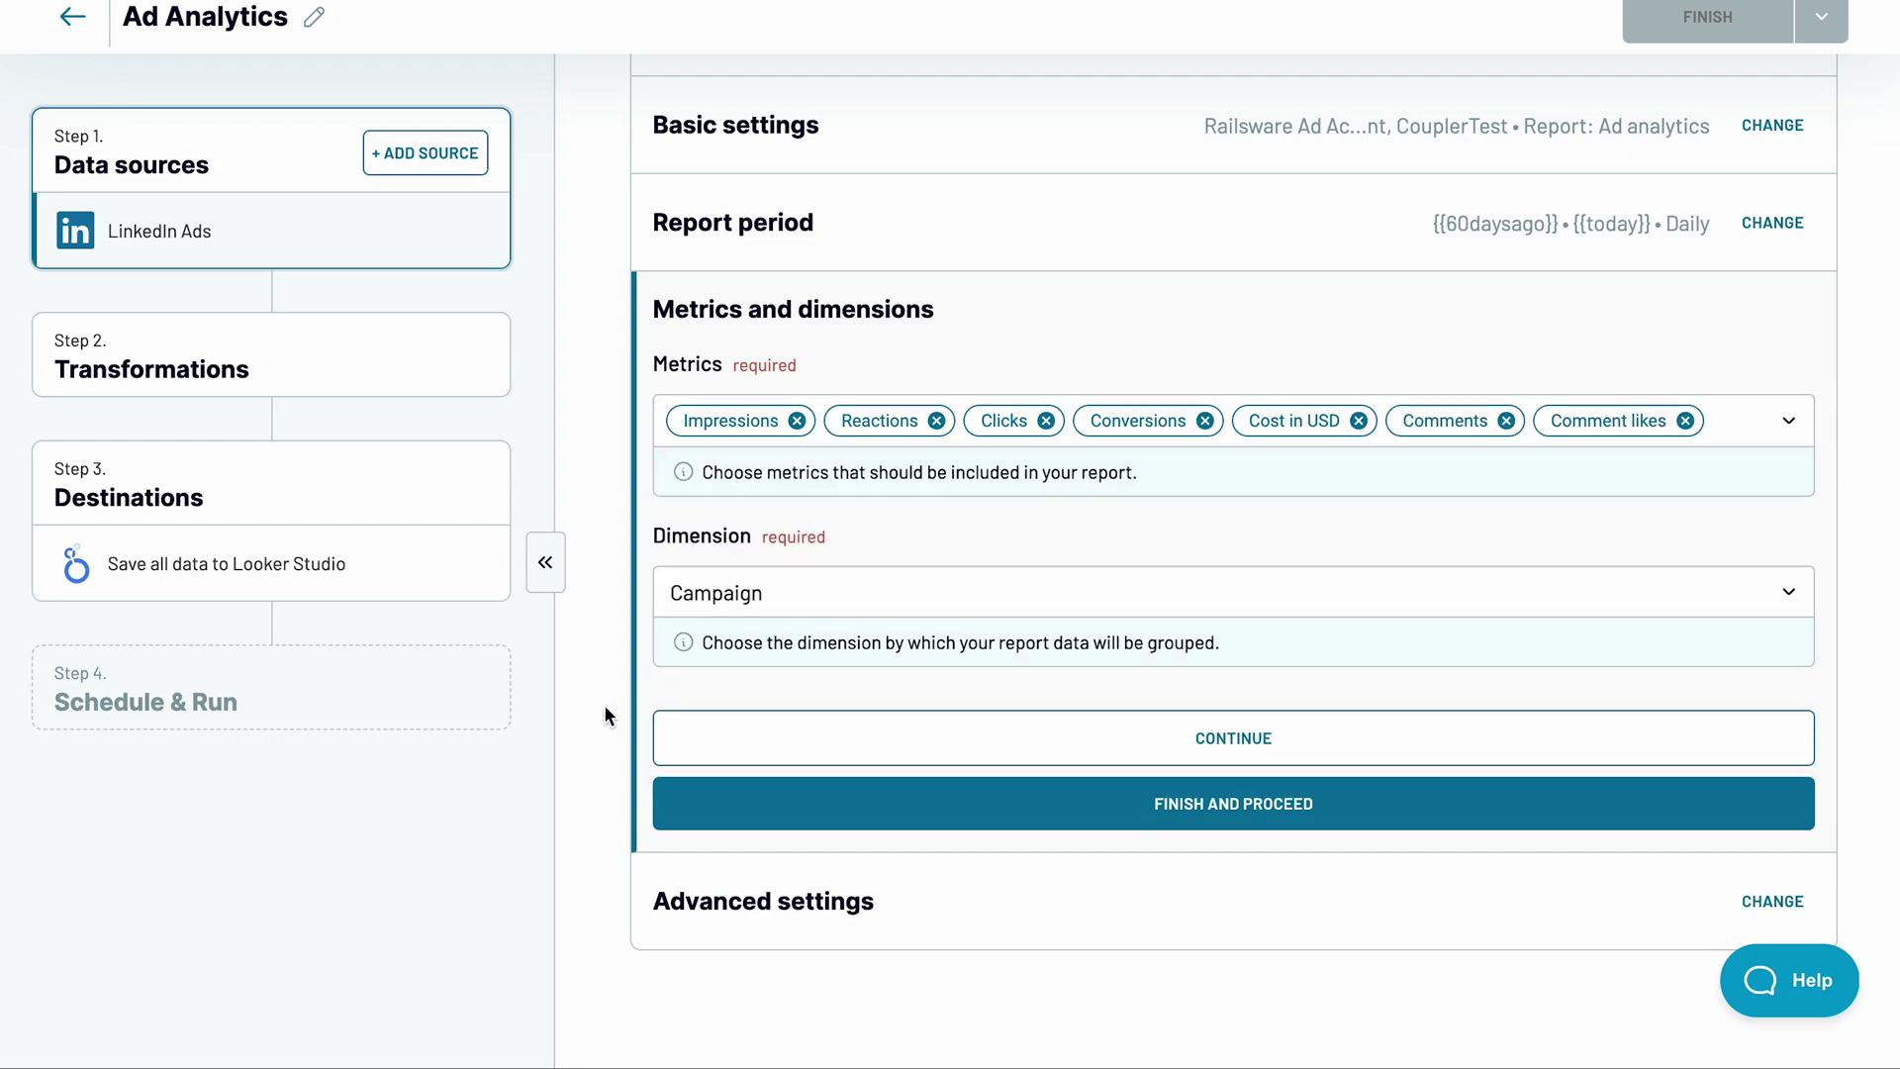
Step: Keep Campaign as the dimension and finish the LinkedIn Ads source setup
{"action": "left_click", "coordinate": [827, 593]}
{"action": "scroll", "coordinate": [836, 784], "scroll_direction": "down", "scroll_amount": 10}
{"action": "scroll", "coordinate": [836, 784], "scroll_direction": "down", "scroll_amount": 2}
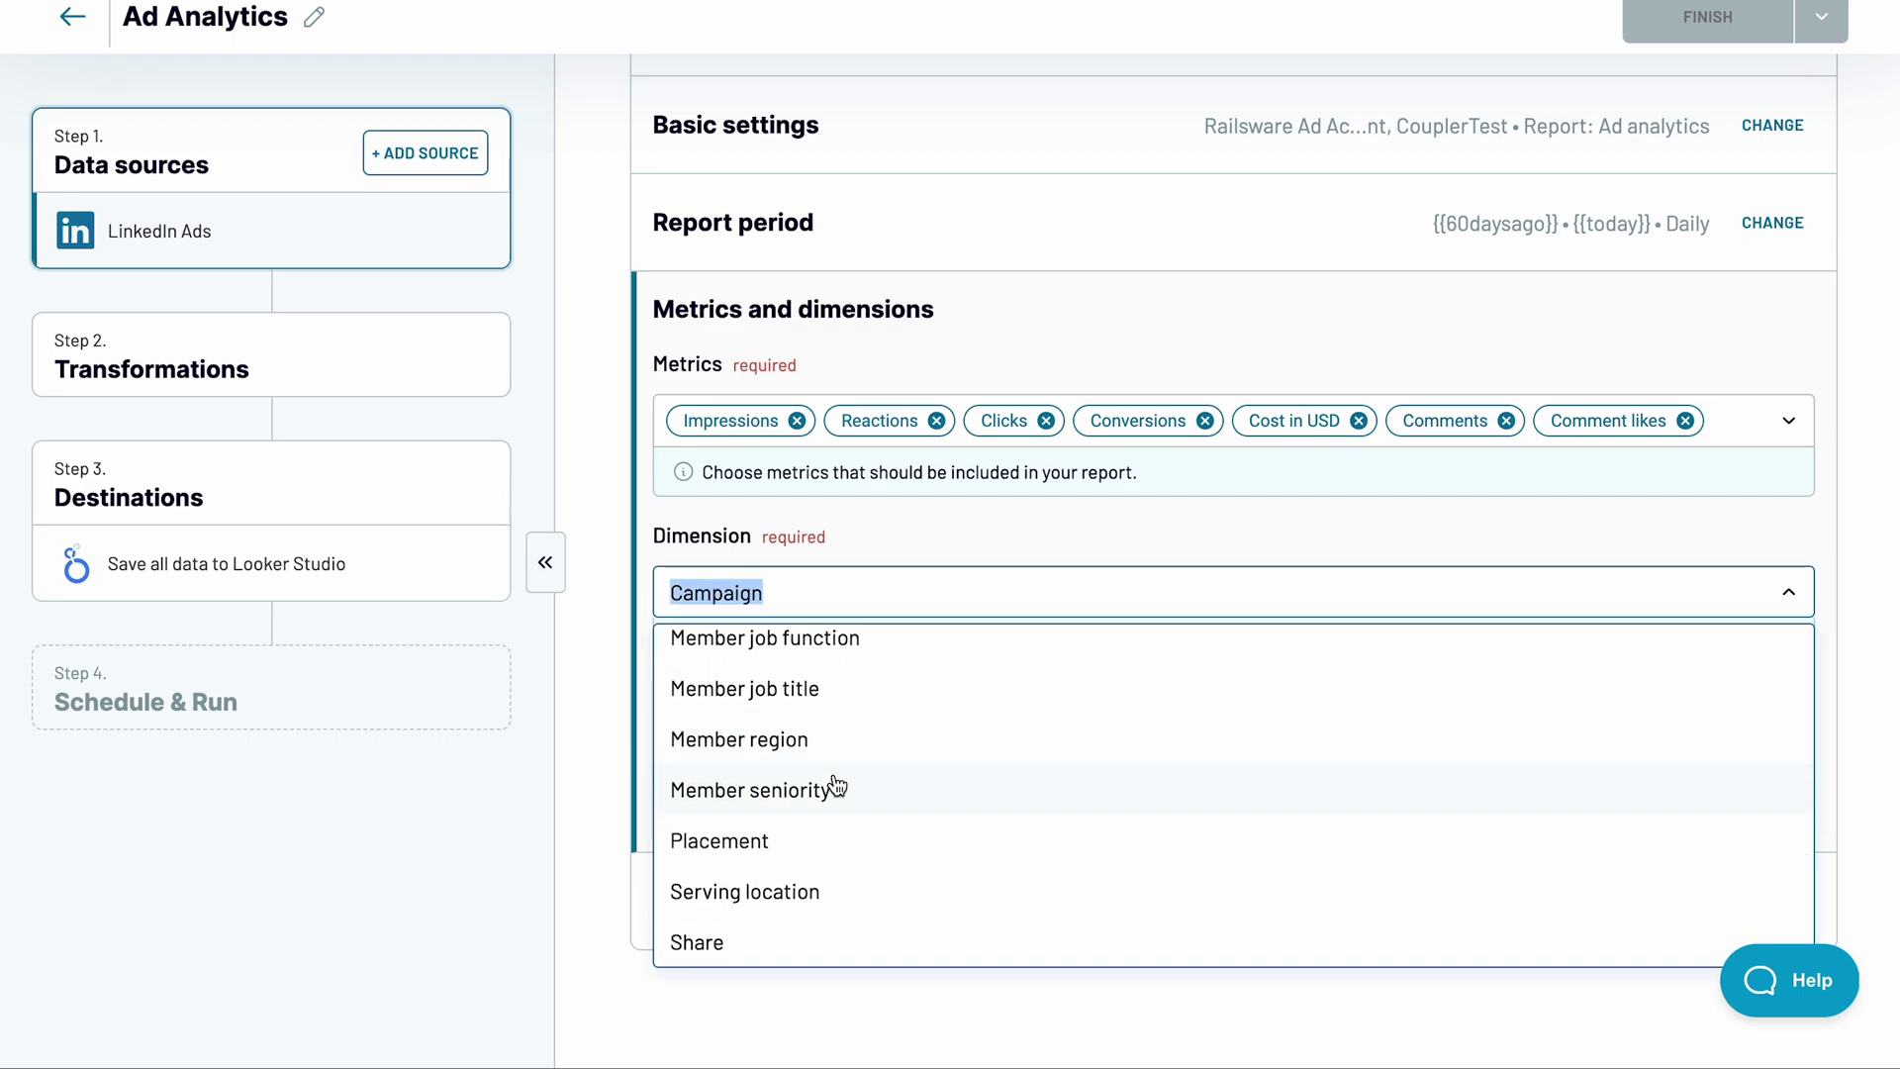
{"action": "left_click", "coordinate": [610, 774]}
{"action": "left_click", "coordinate": [953, 718]}
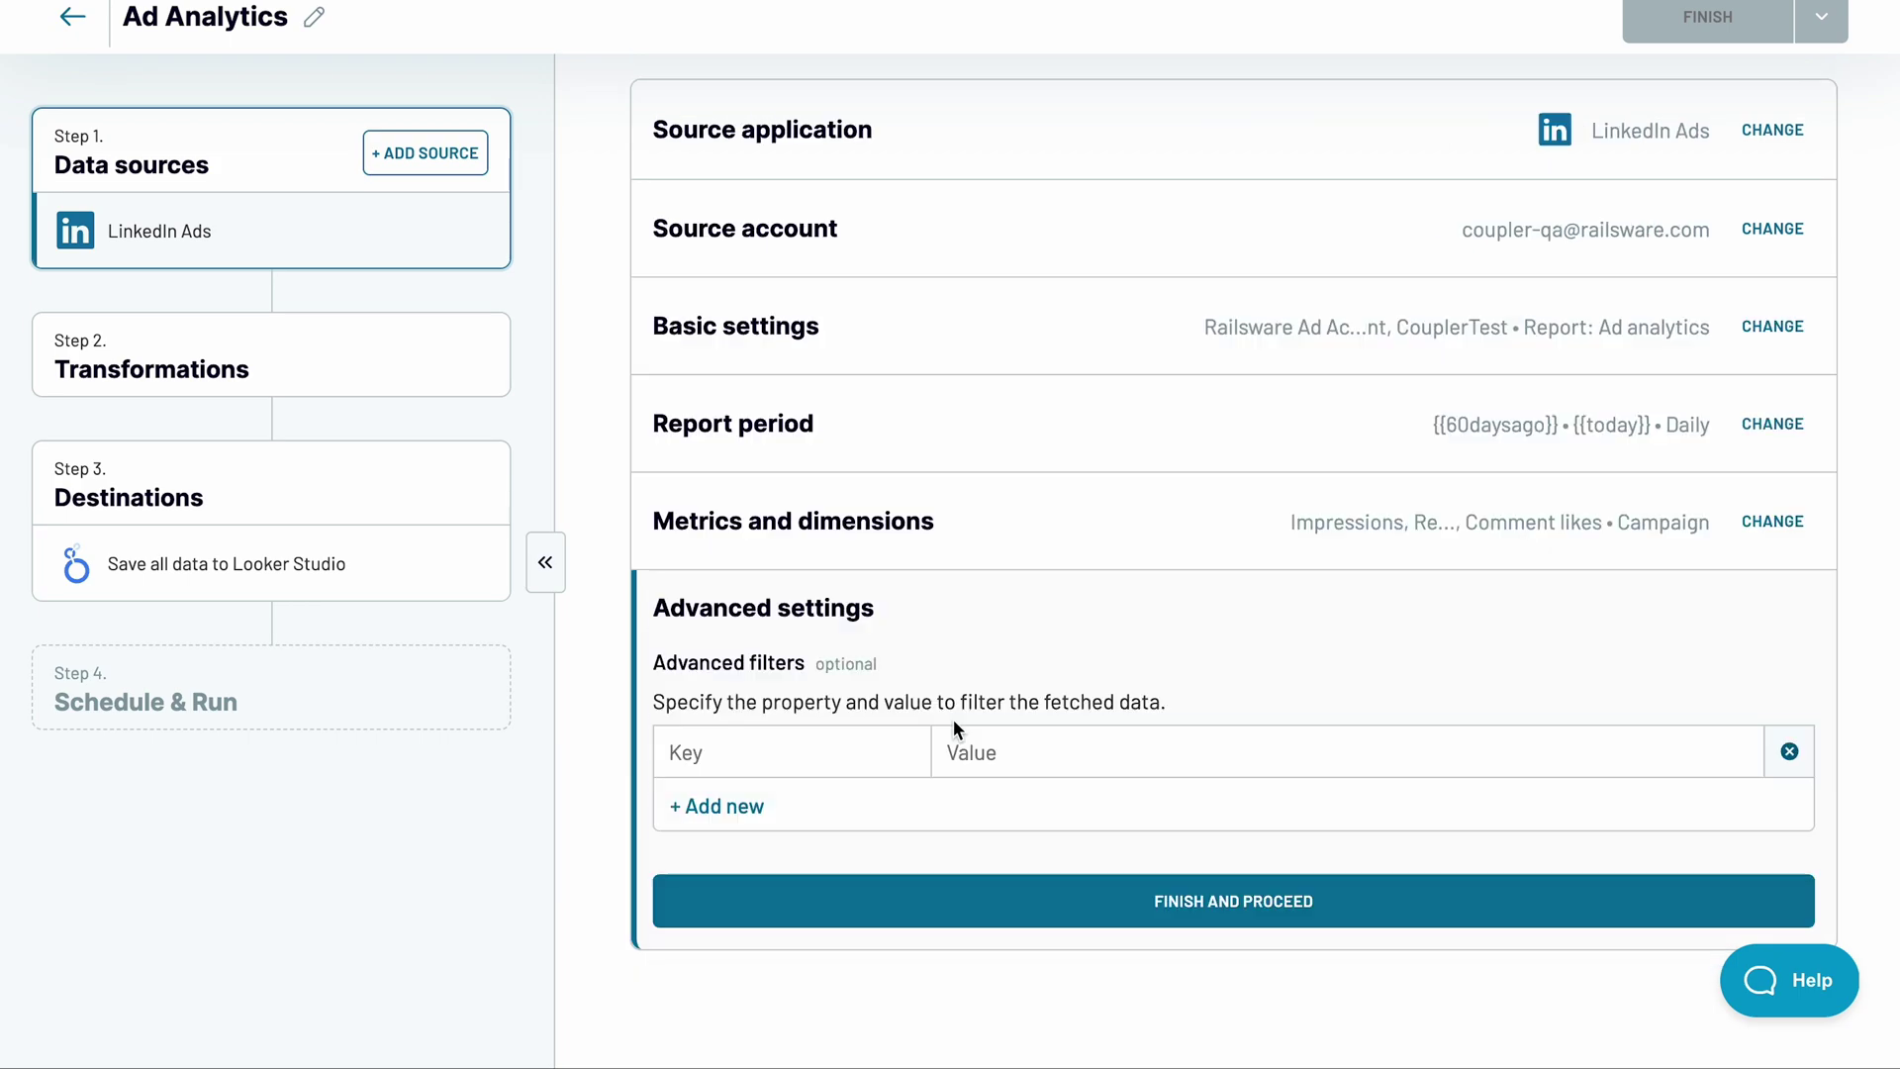
{"action": "left_click", "coordinate": [1060, 897]}
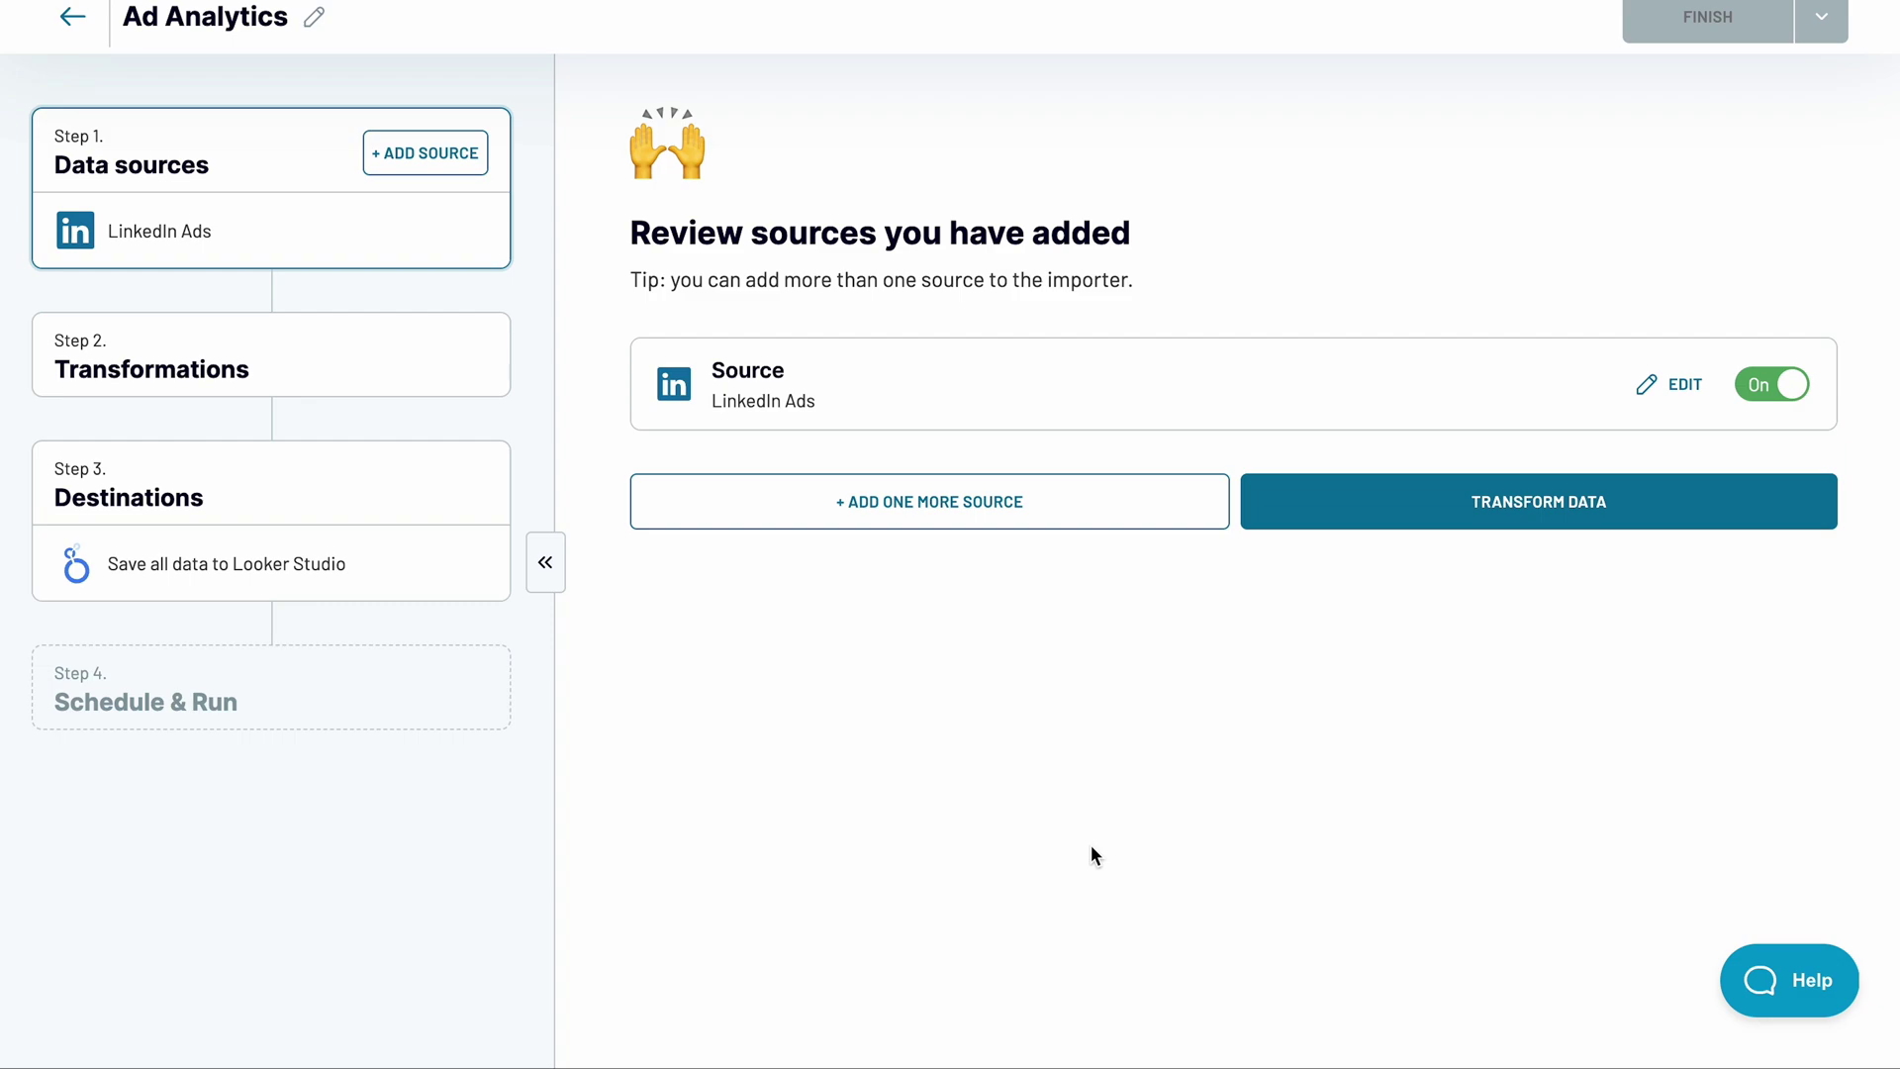
Step: In Transform data, hide the Ad account name and campaign.account columns
{"action": "left_click", "coordinate": [1498, 518]}
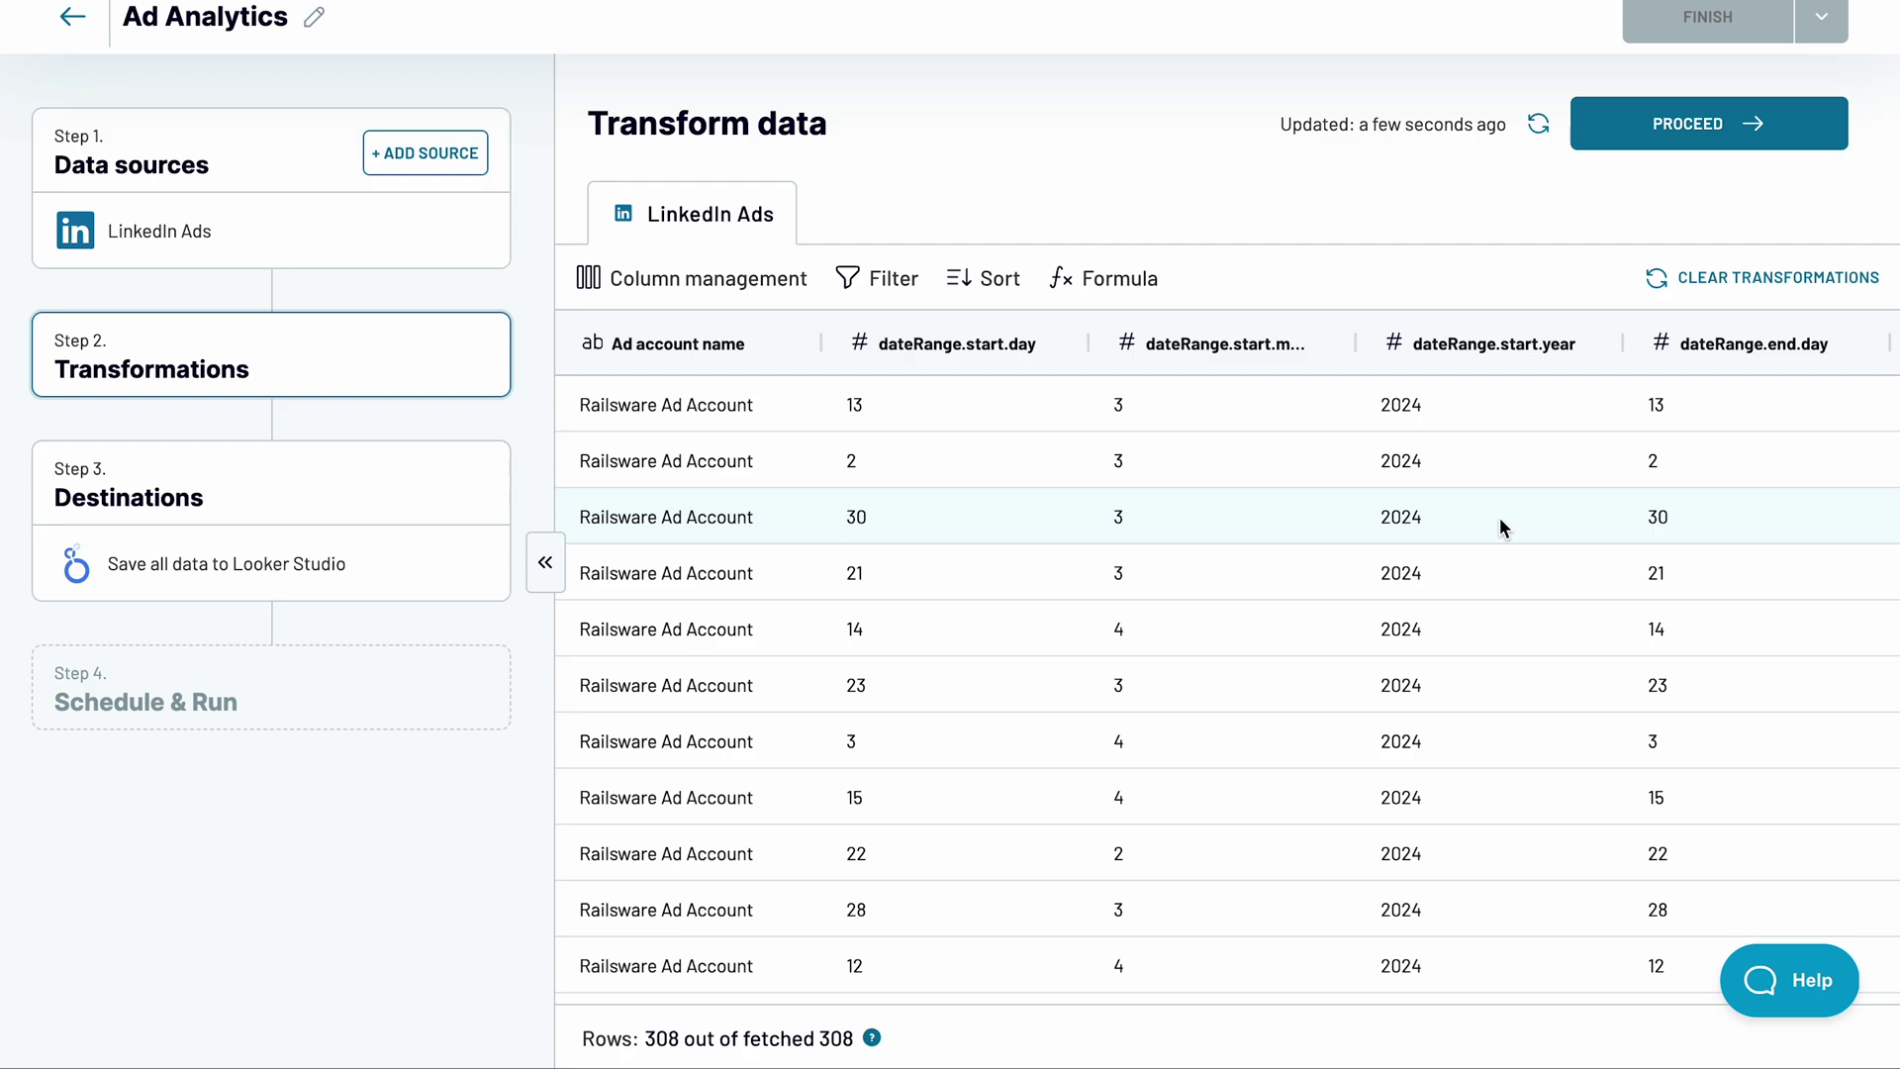
{"action": "left_click", "coordinate": [634, 278]}
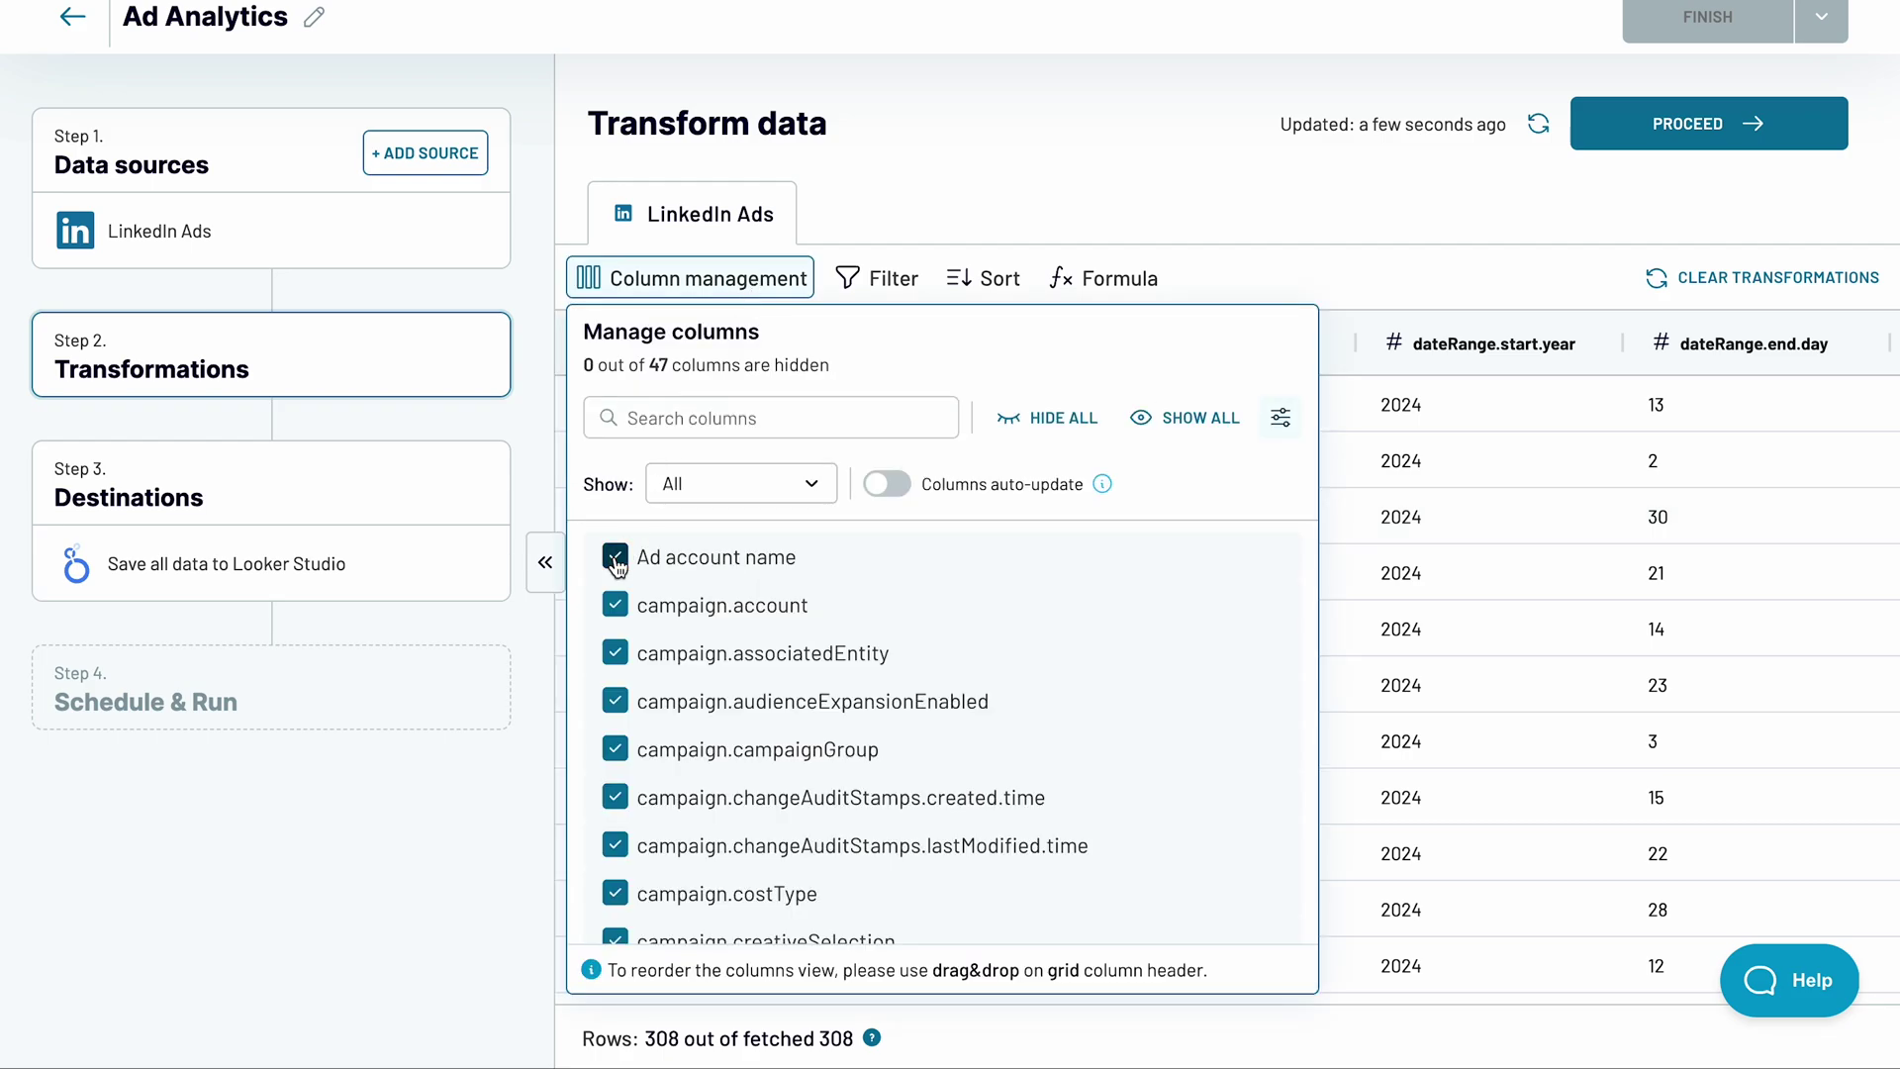
{"action": "left_click", "coordinate": [615, 557]}
{"action": "left_click", "coordinate": [616, 607]}
{"action": "left_click", "coordinate": [874, 250]}
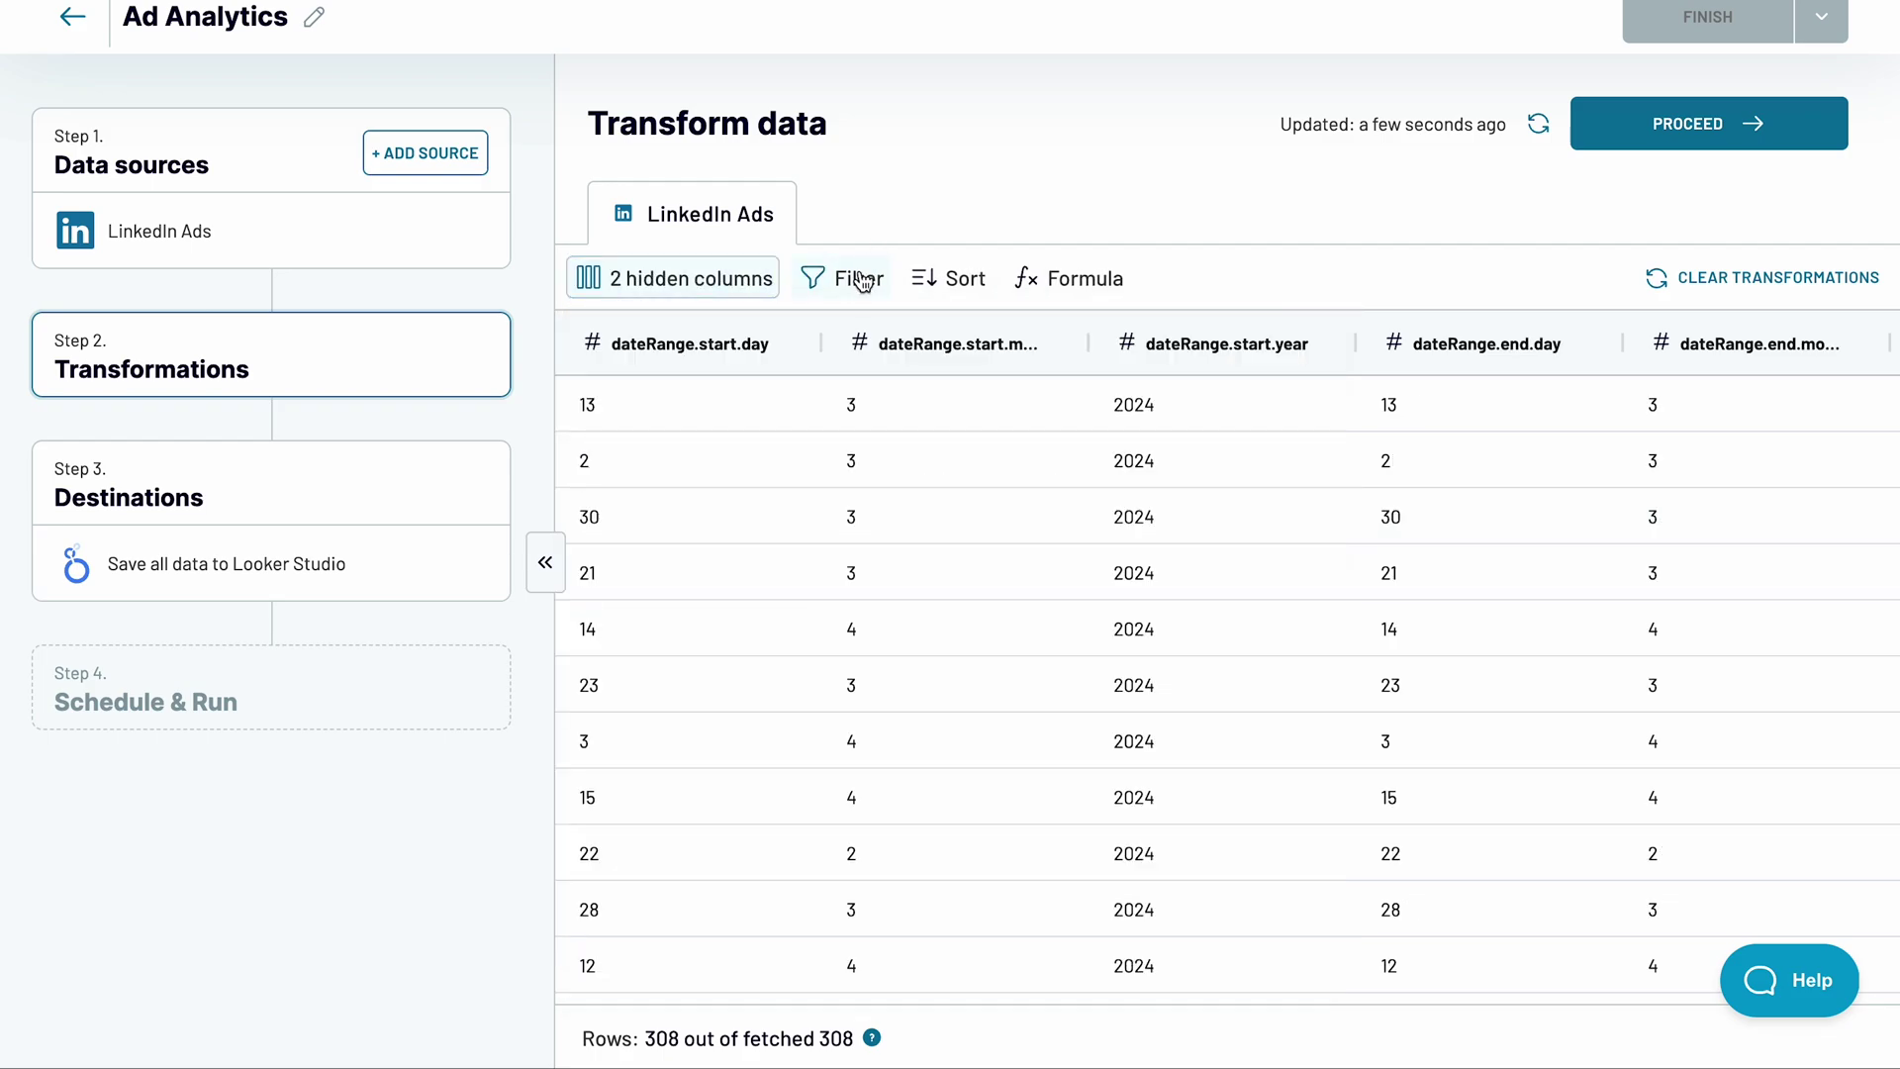
Step: Apply a filter keeping rows where impressions is more than 100
{"action": "left_click", "coordinate": [863, 282]}
{"action": "left_click", "coordinate": [900, 406]}
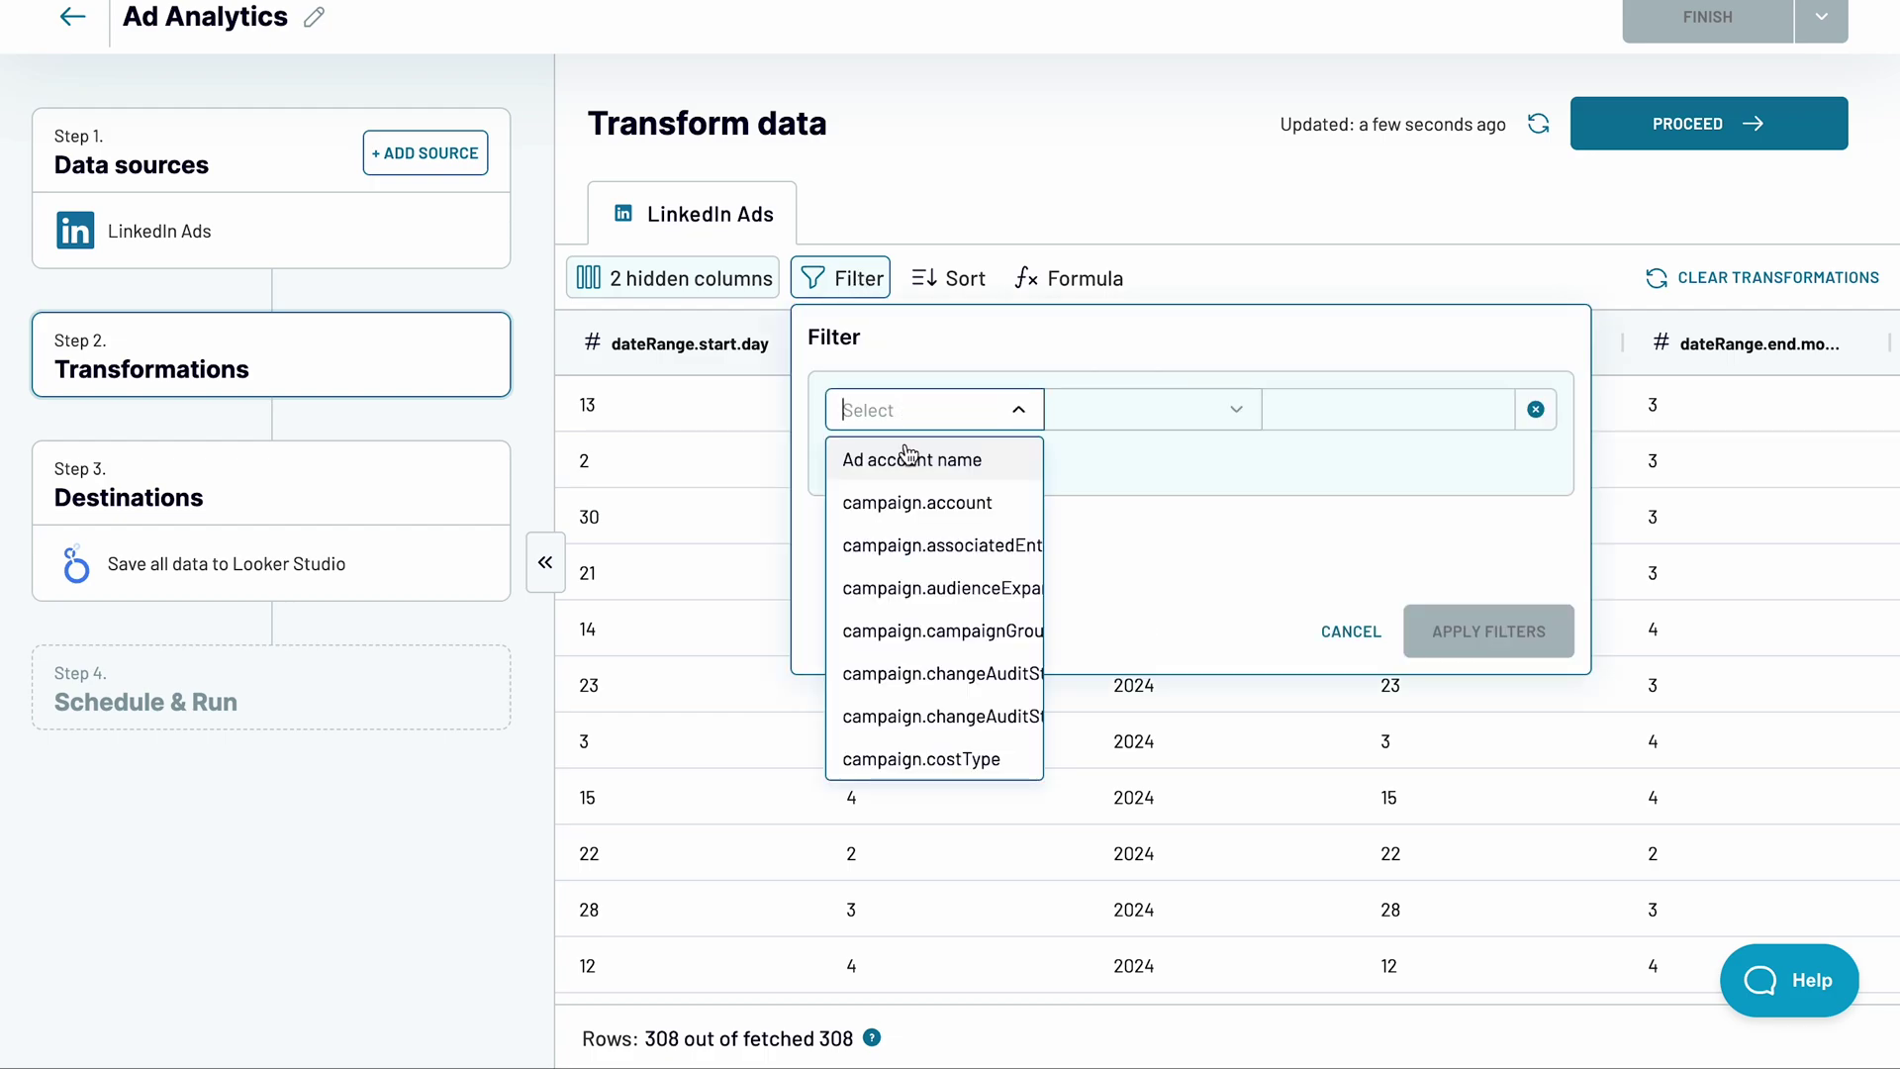
{"action": "scroll", "coordinate": [933, 626], "scroll_direction": "down", "scroll_amount": 4}
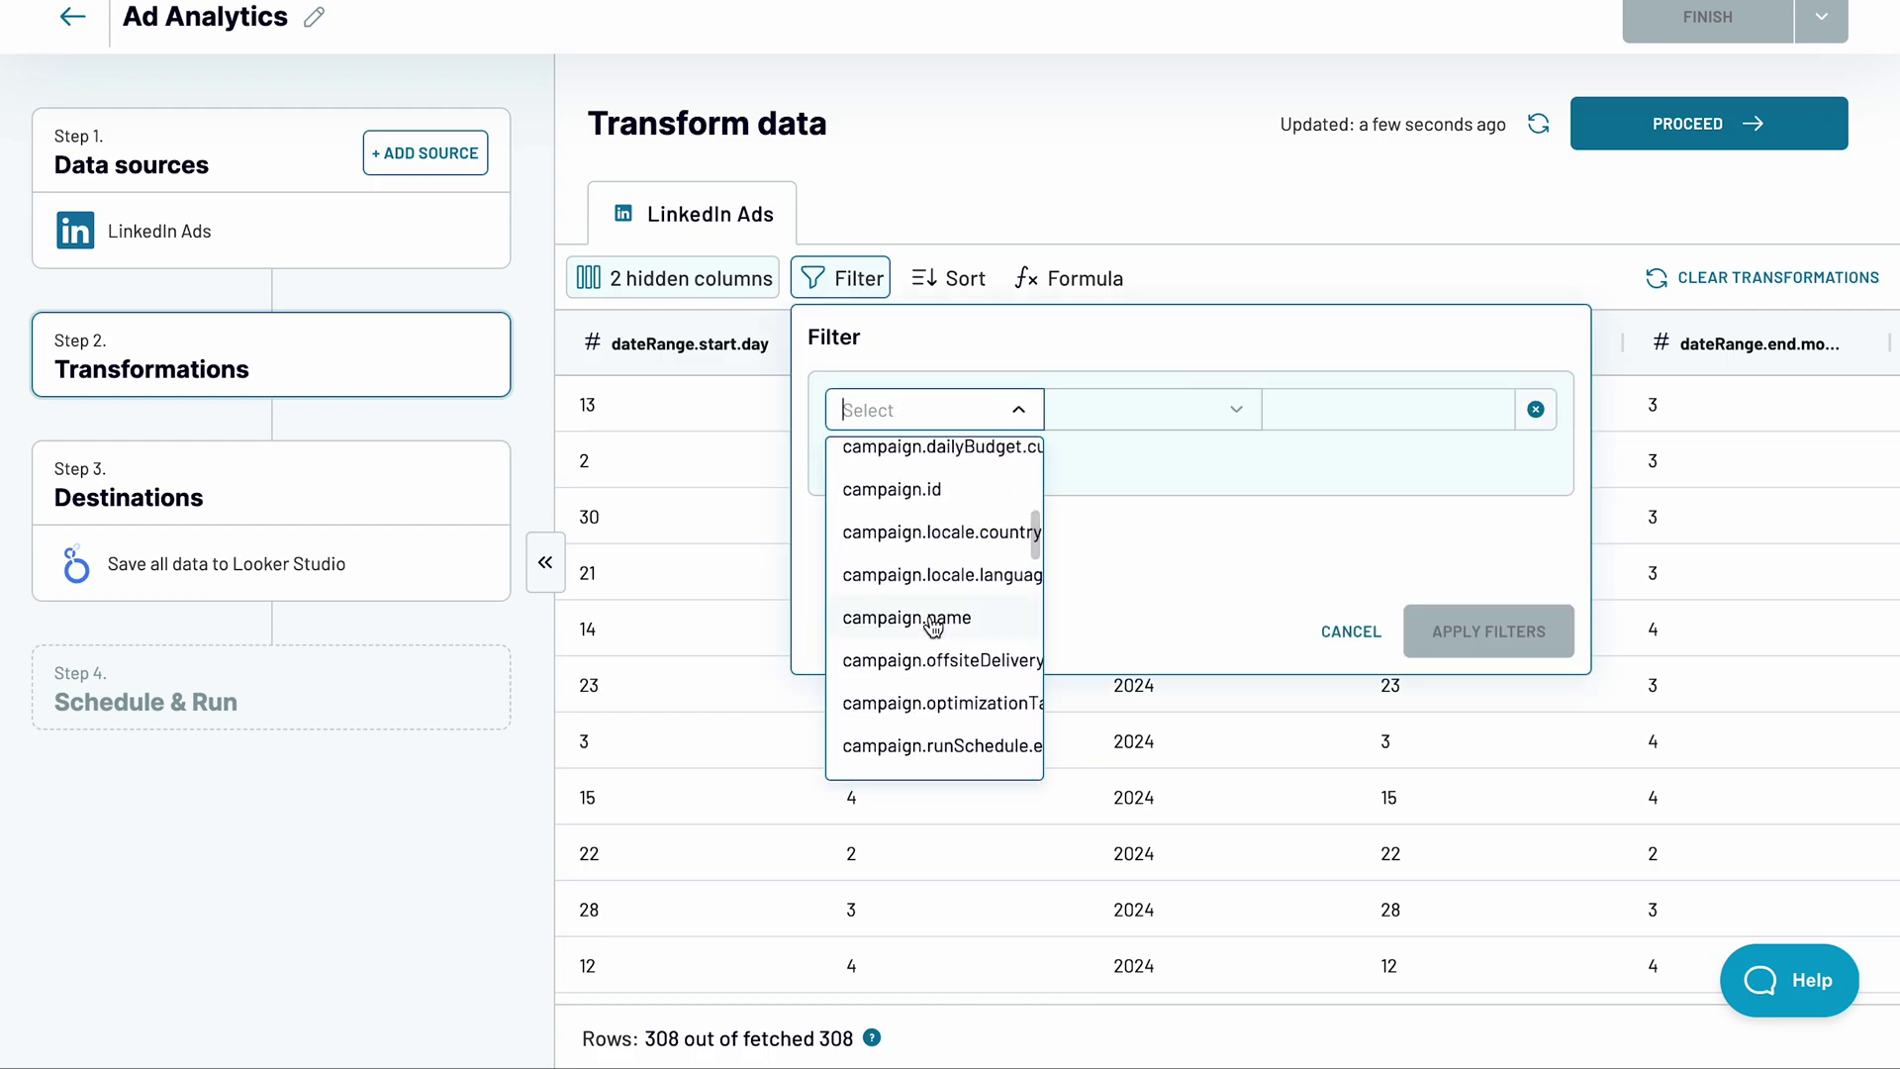
{"action": "scroll", "coordinate": [934, 625], "scroll_direction": "down", "scroll_amount": 8}
{"action": "left_click", "coordinate": [920, 676]}
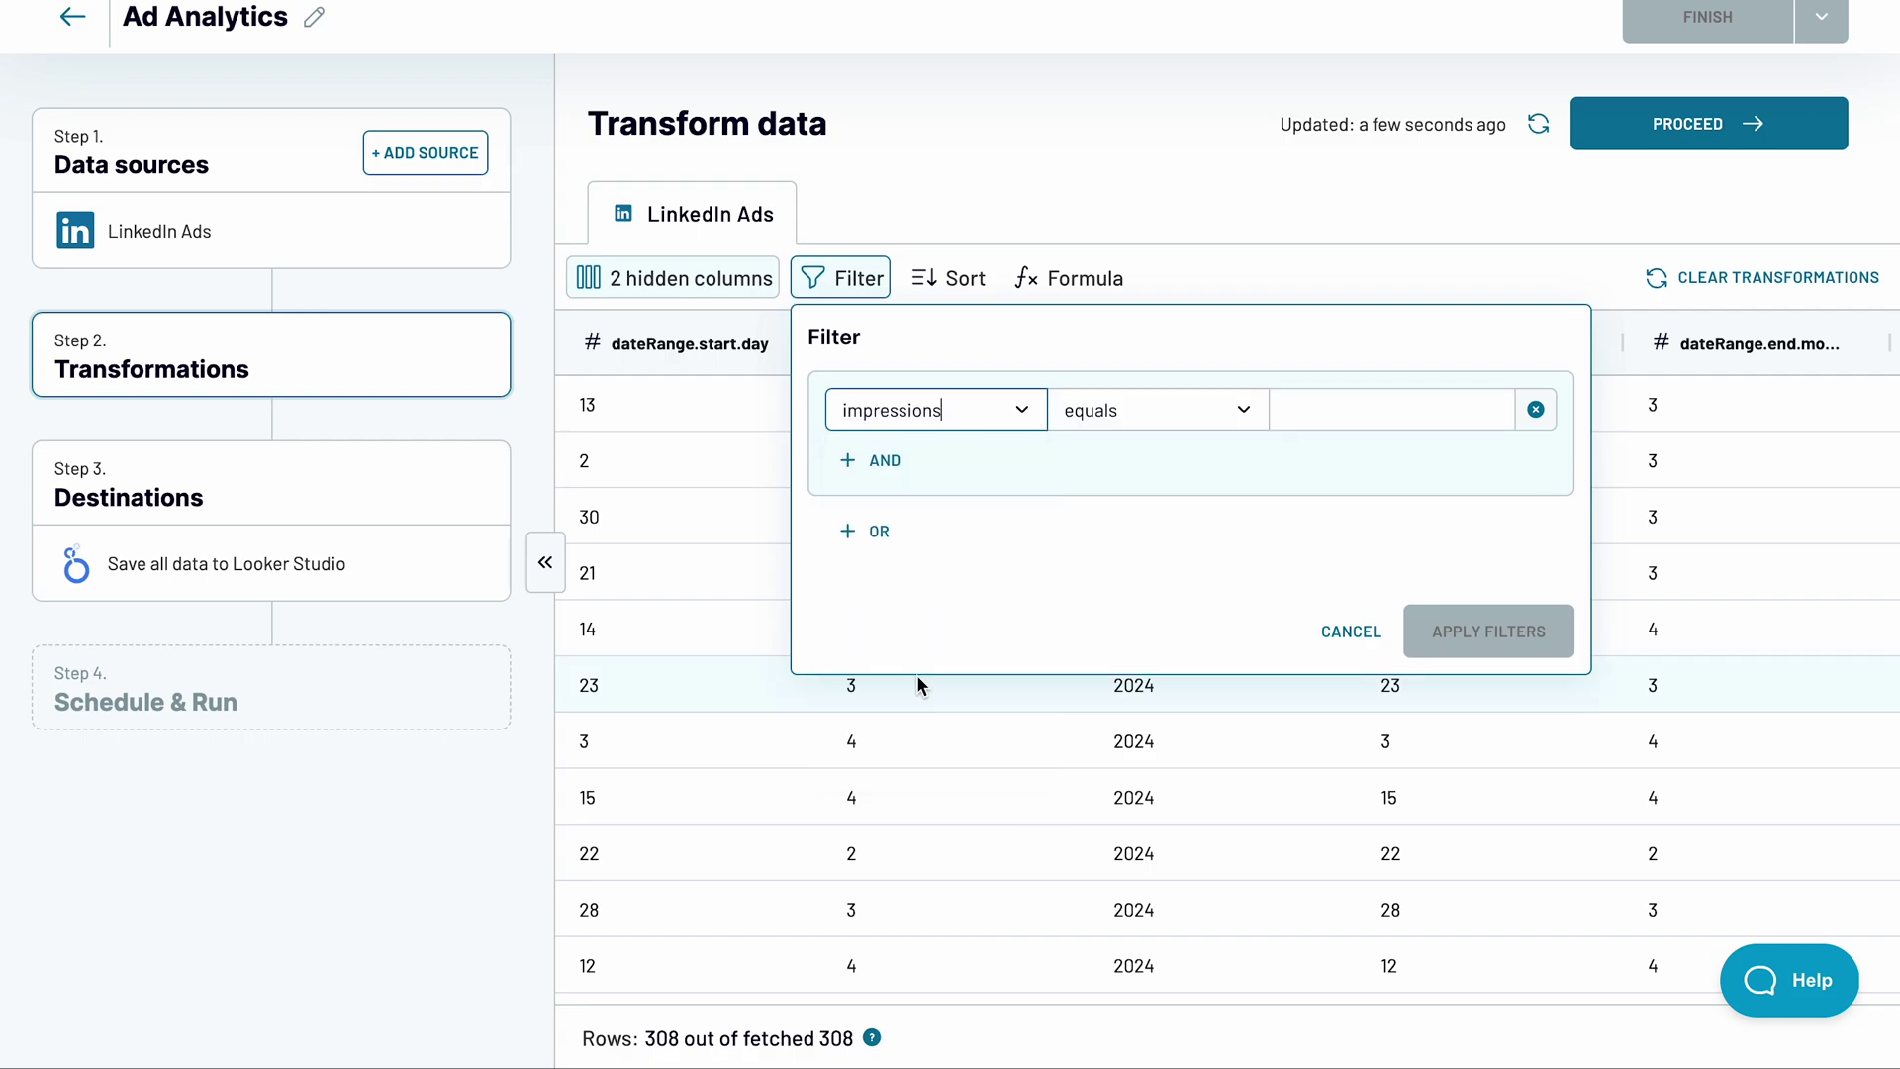
{"action": "left_click", "coordinate": [1152, 413]}
{"action": "left_click", "coordinate": [1125, 630]}
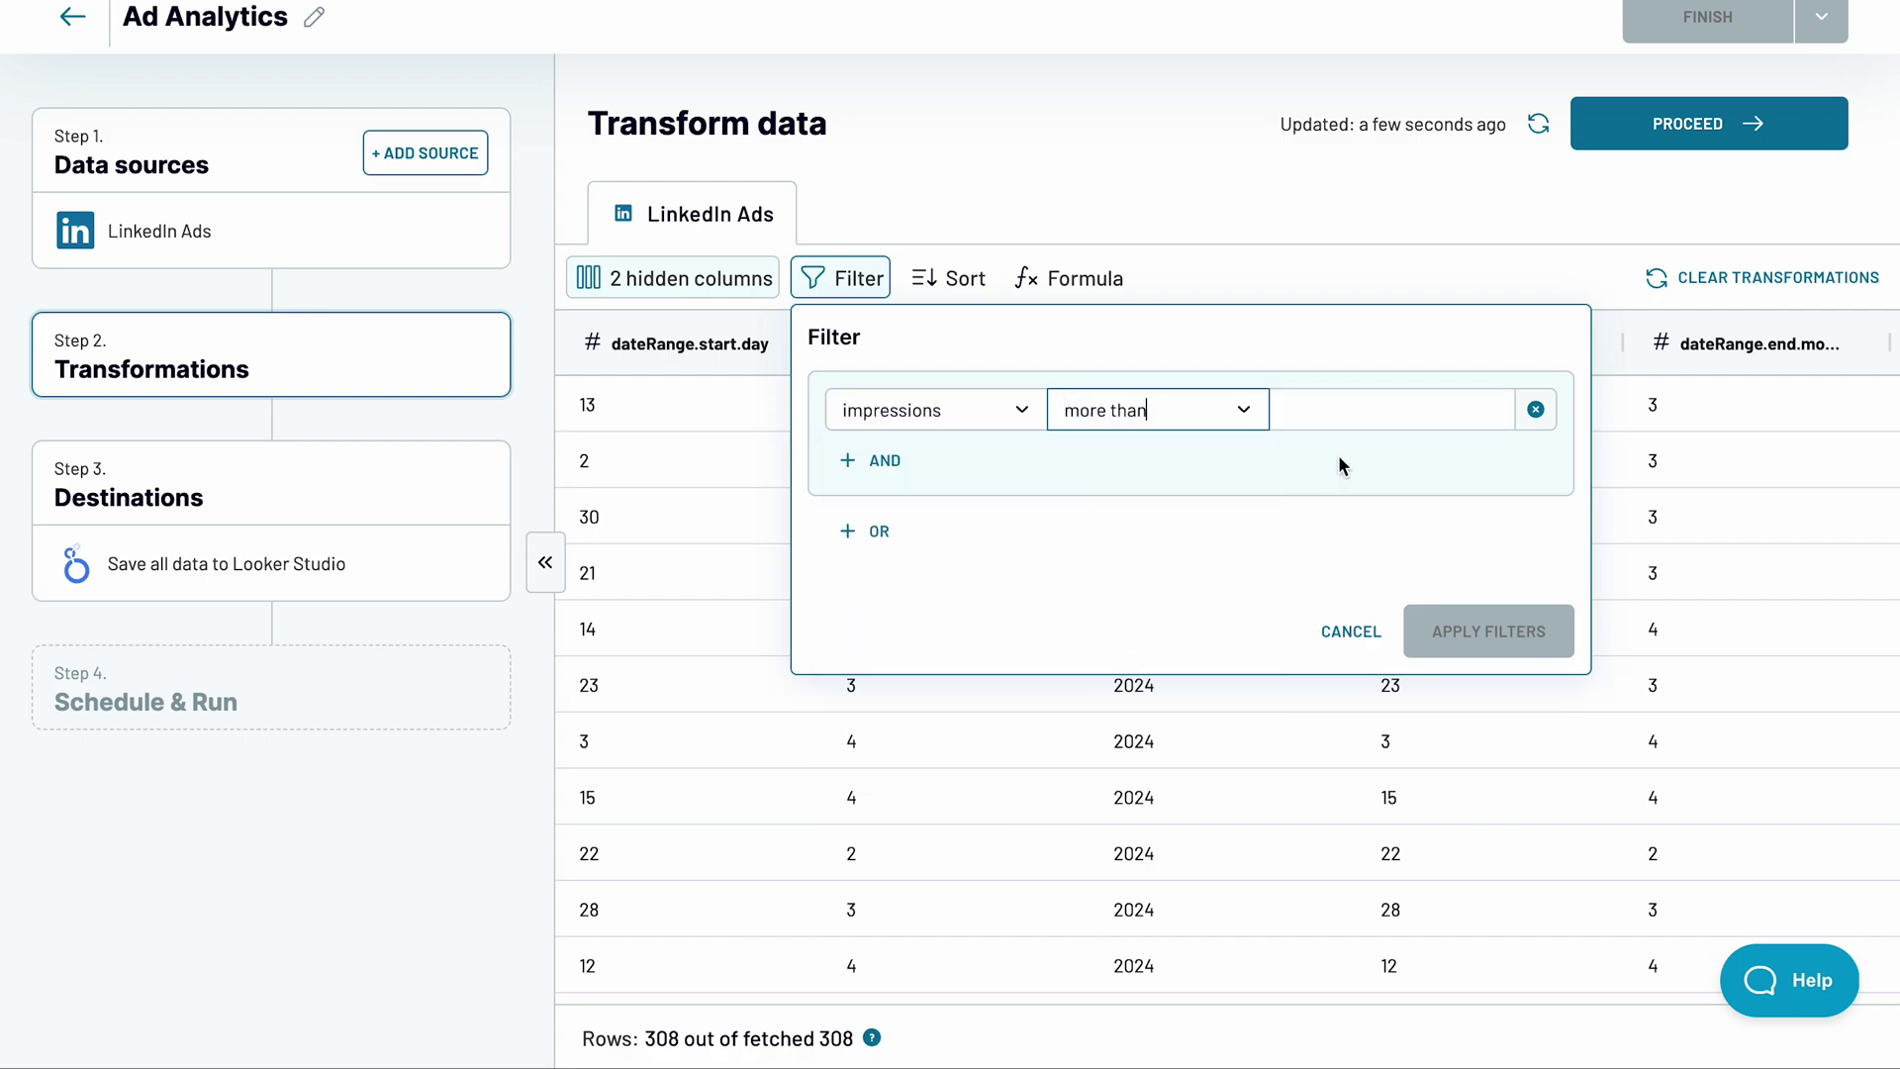
{"action": "left_click", "coordinate": [1323, 423]}
{"action": "type", "text": "100"}
{"action": "left_click", "coordinate": [1440, 623]}
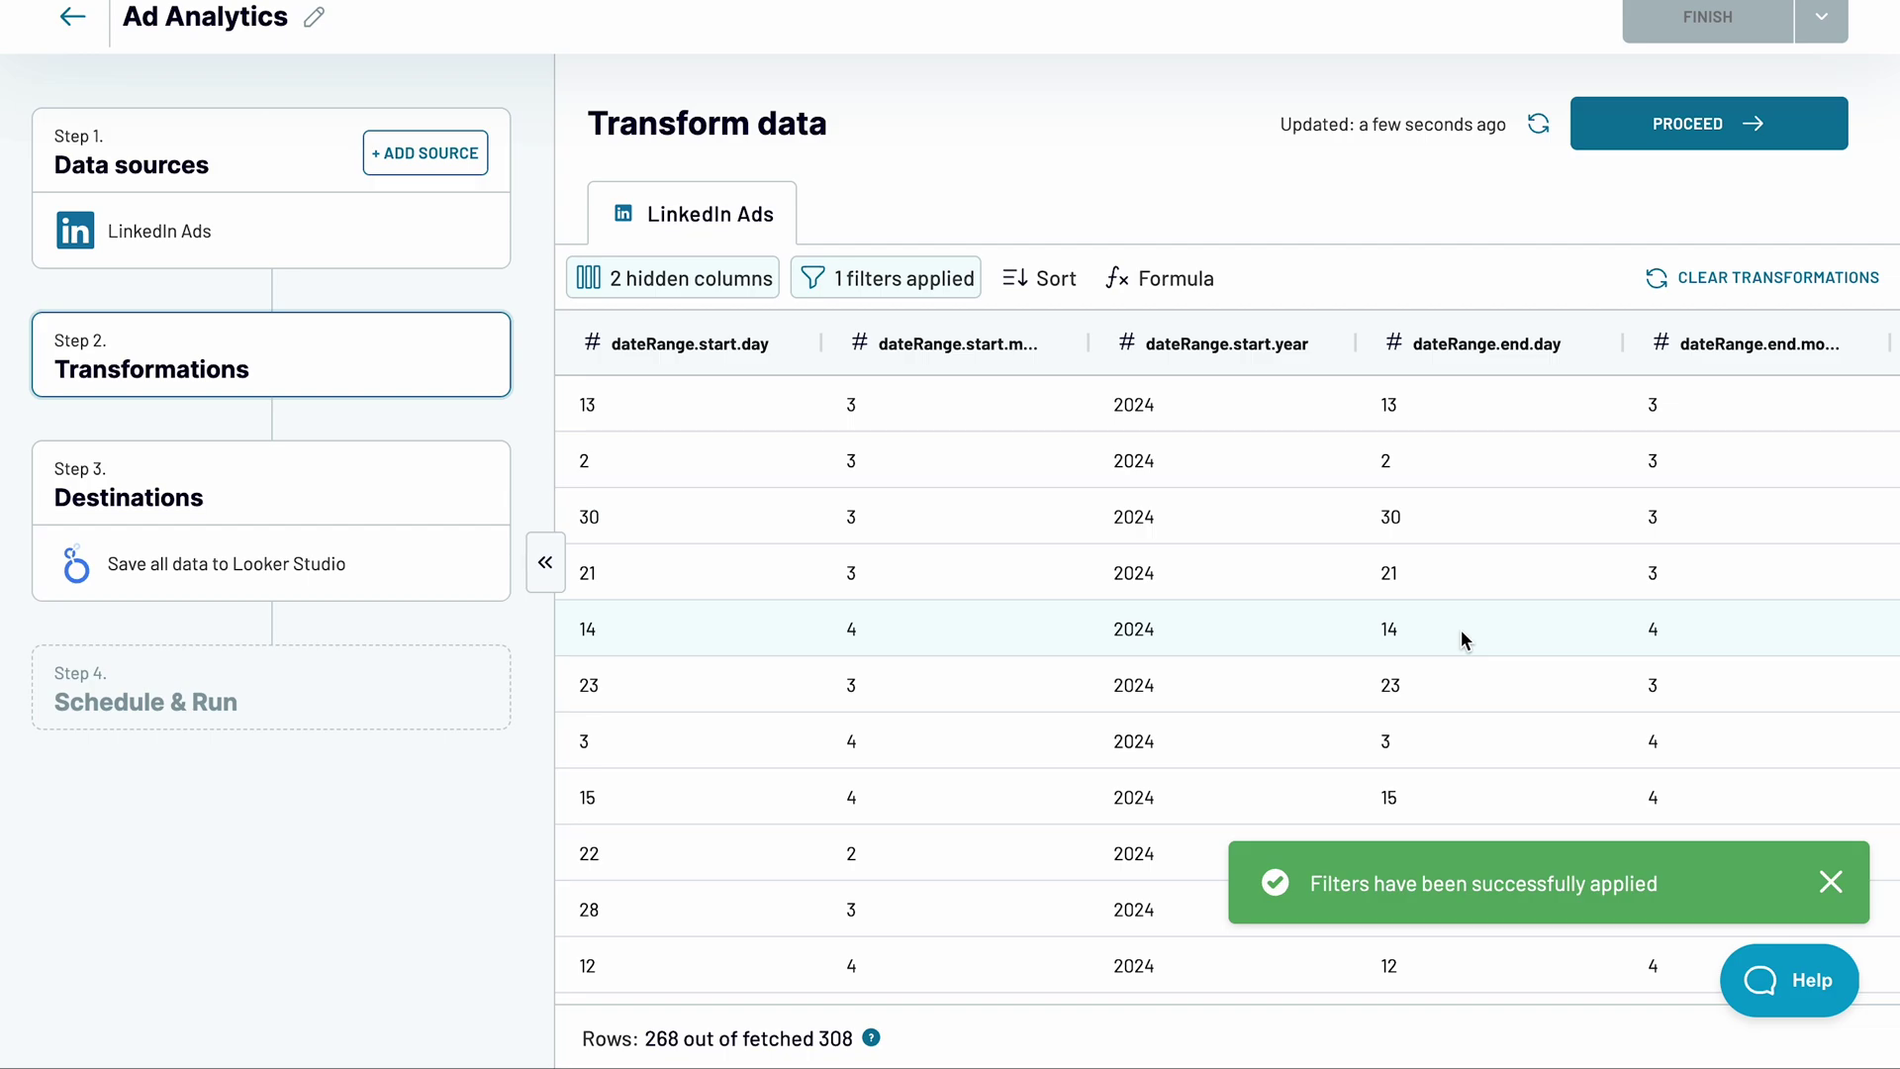
Step: Look at the Sort and new calculated column options, closing both unchanged
{"action": "left_click", "coordinate": [1060, 288]}
{"action": "left_click", "coordinate": [1059, 288]}
{"action": "left_click", "coordinate": [1163, 283]}
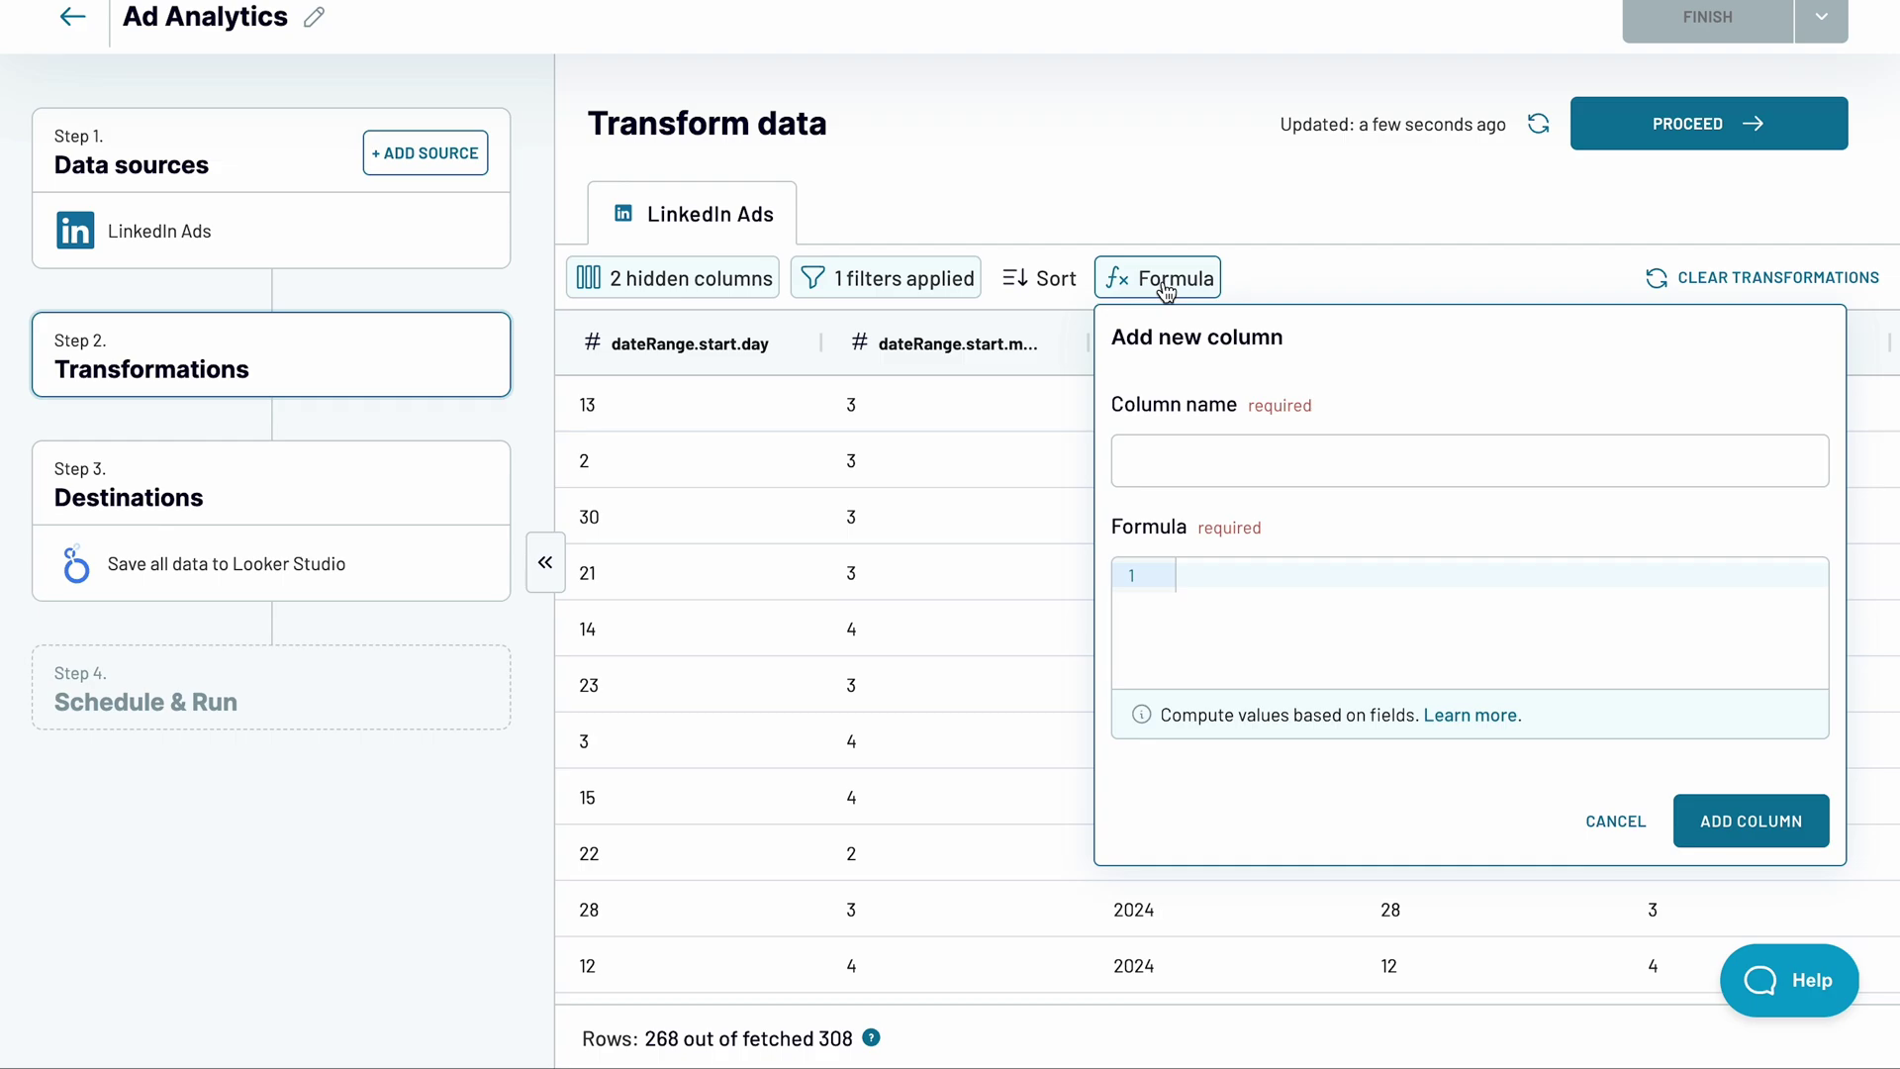
{"action": "left_click", "coordinate": [1455, 195]}
Step: Grant the Google account access and connect the Looker Studio data source to the importer
{"action": "left_click", "coordinate": [1610, 131]}
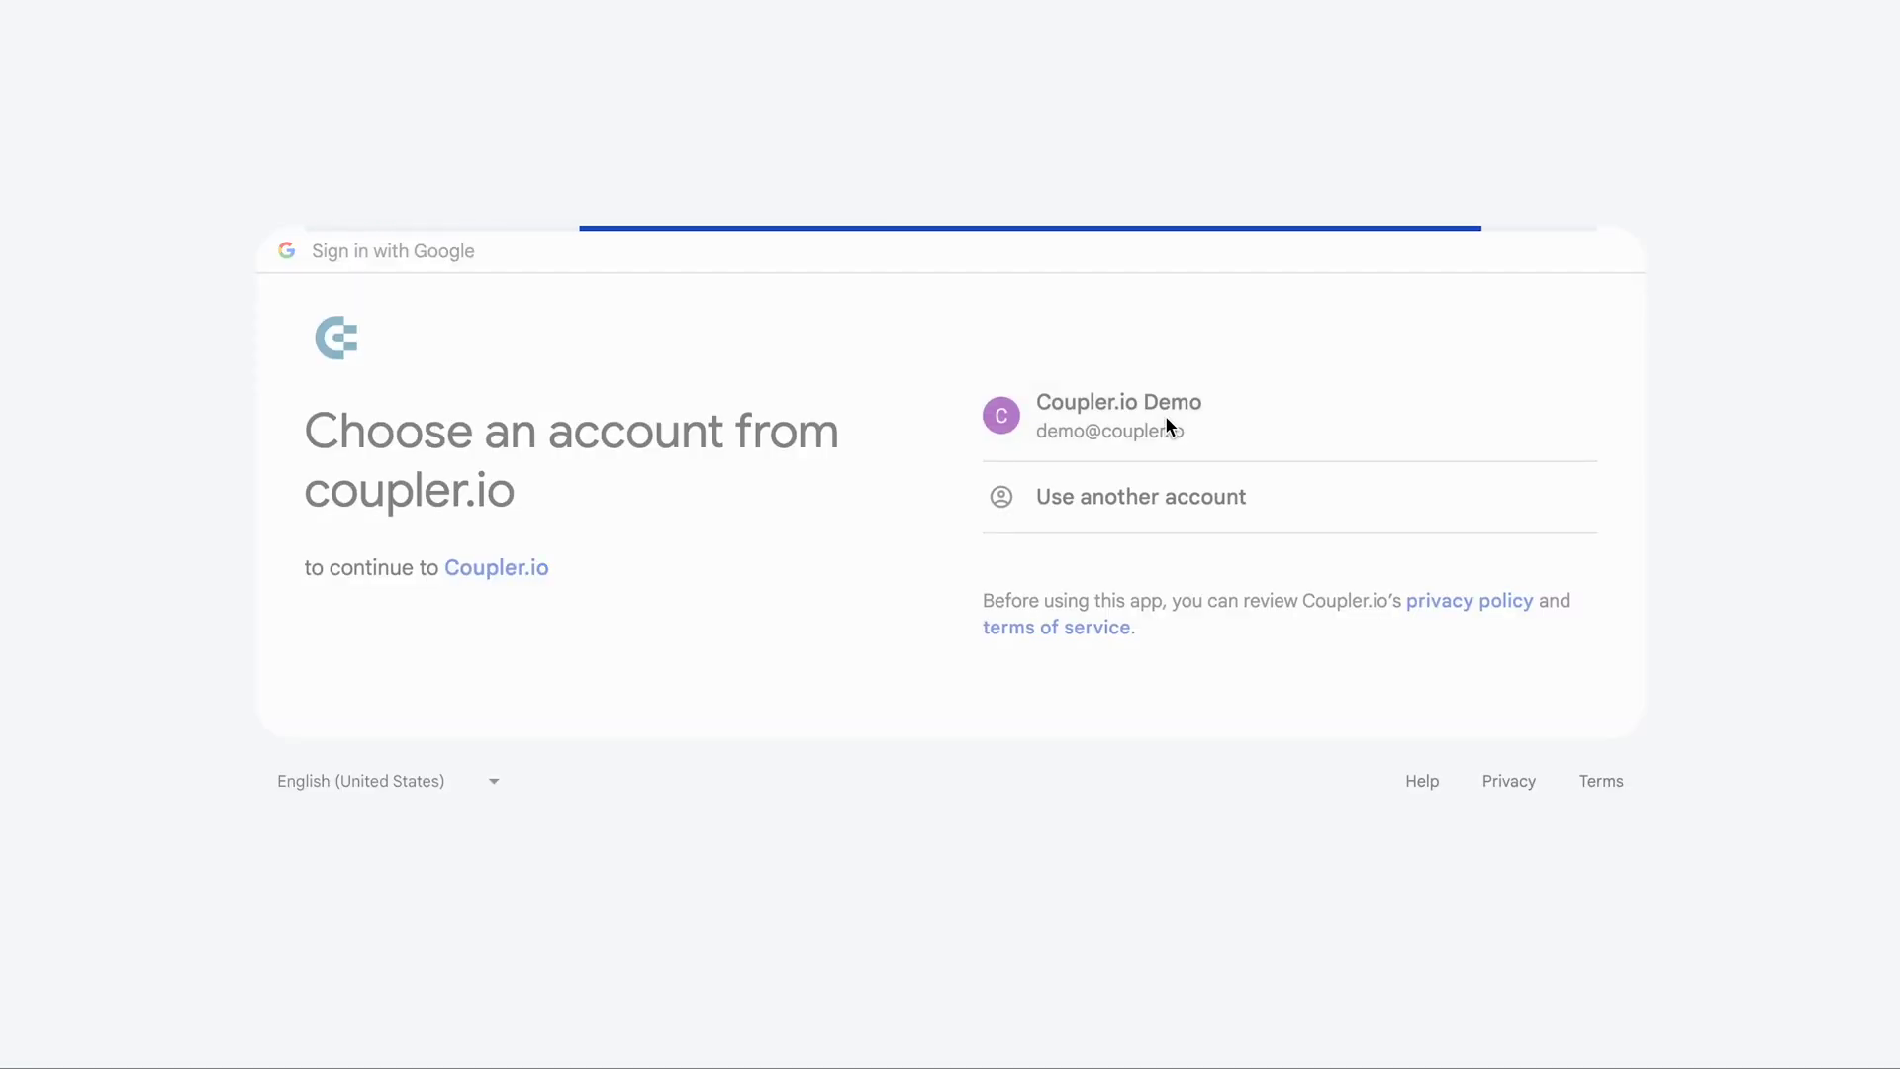
{"action": "left_click", "coordinate": [1099, 736]}
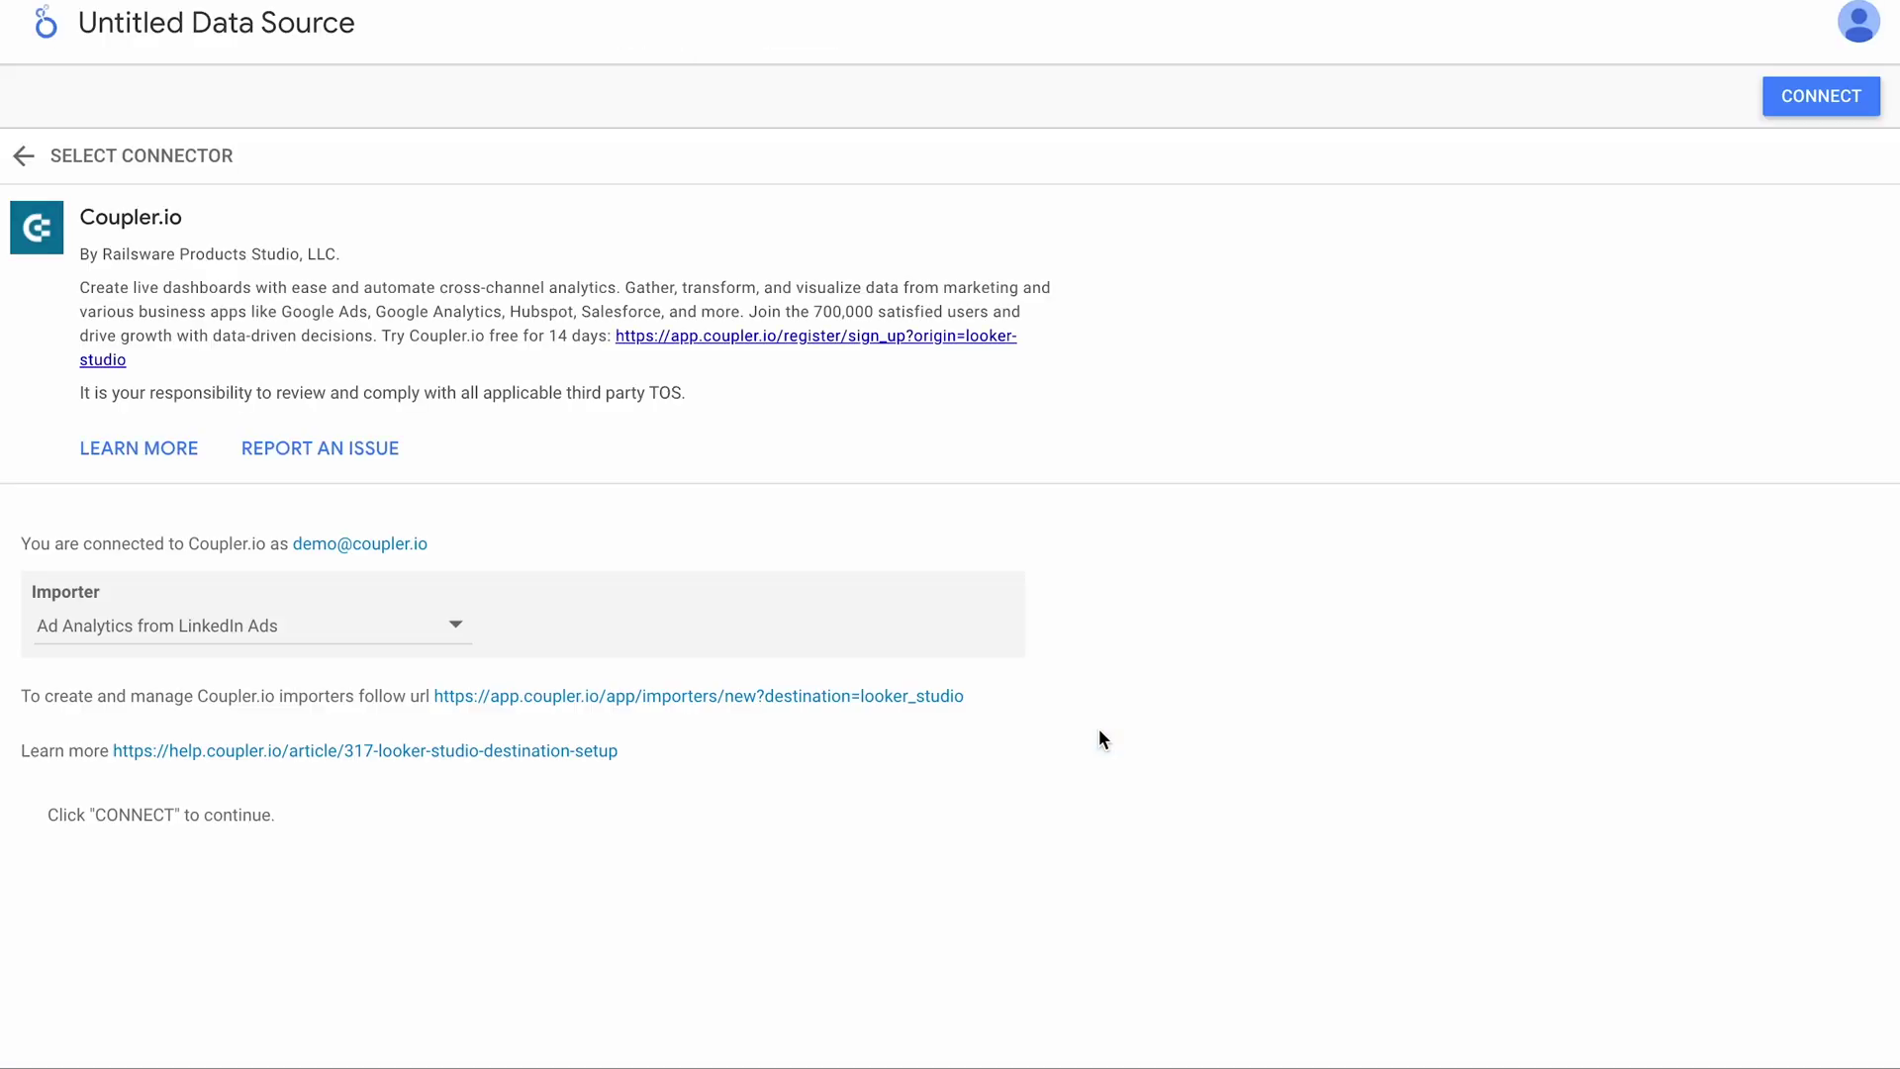
{"action": "left_click", "coordinate": [1831, 96]}
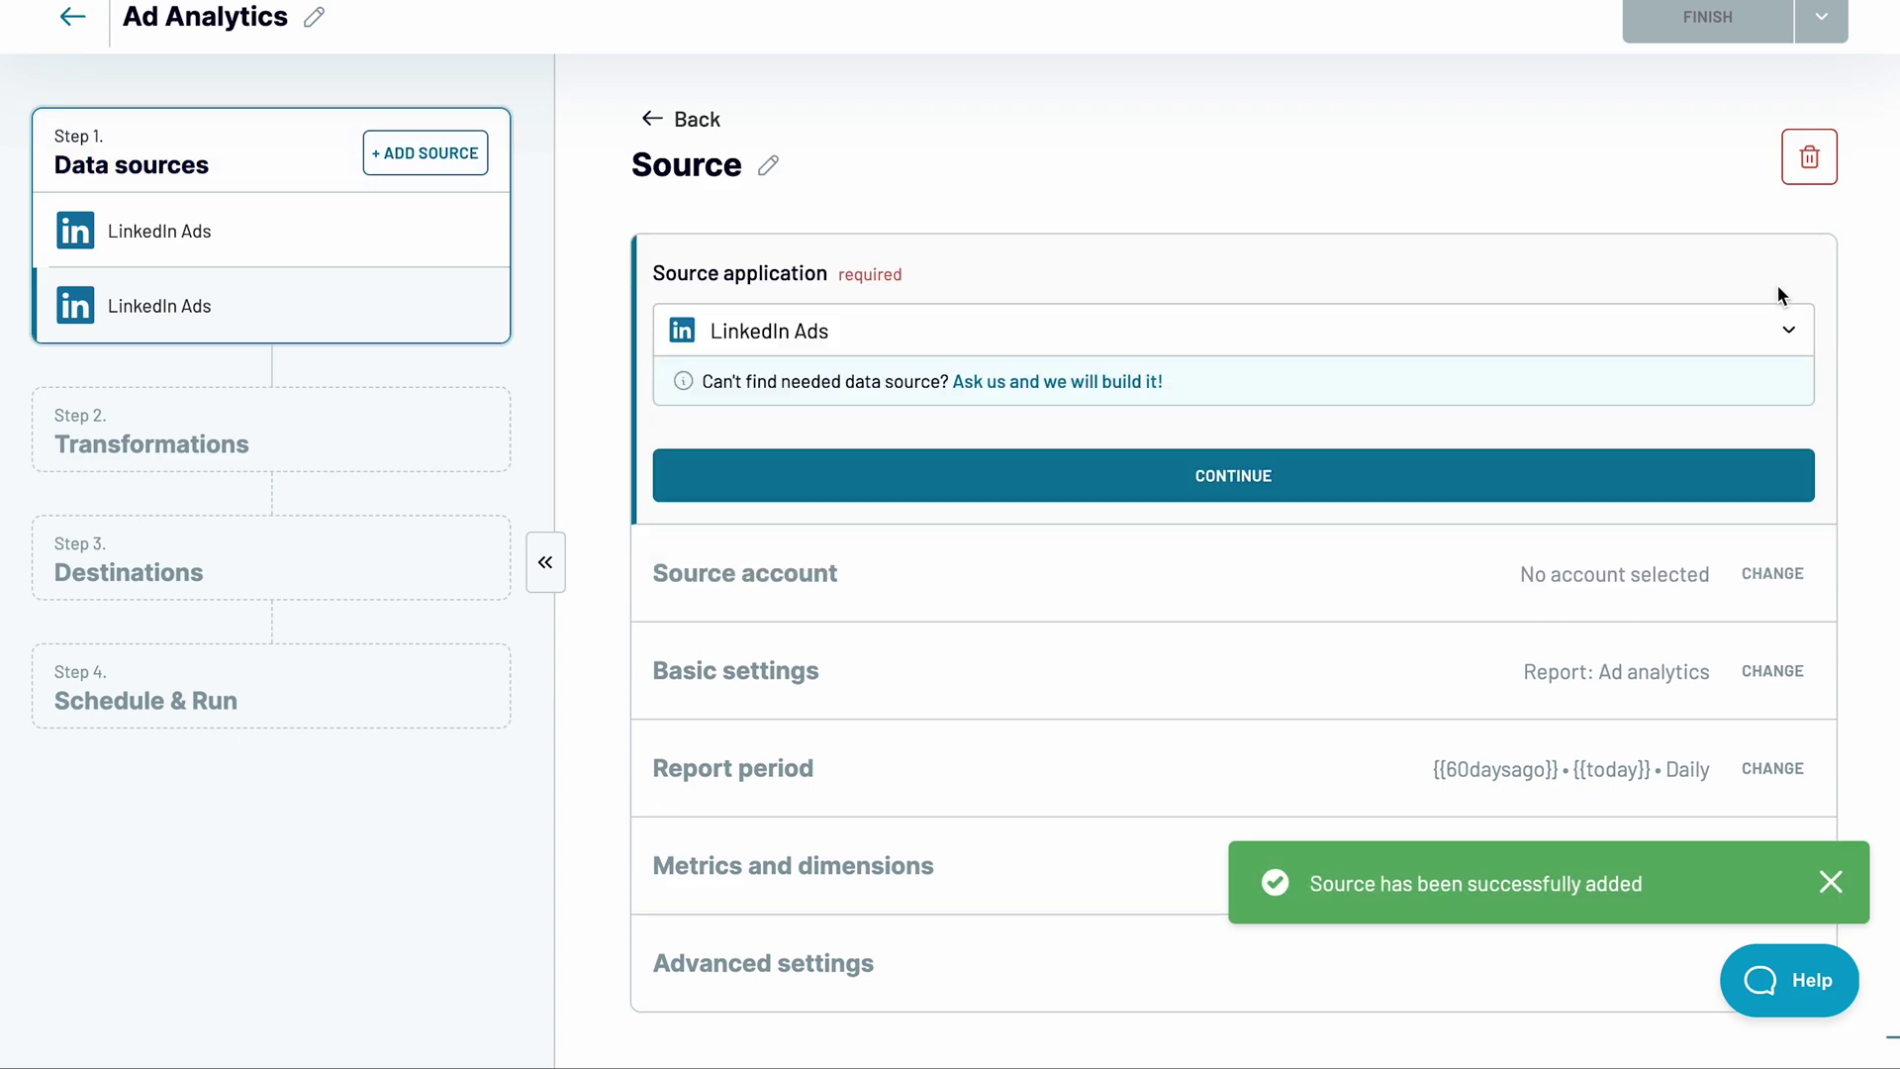
Step: Add Facebook Ads with both ad accounts as a second source, then open Transform data
{"action": "left_click", "coordinate": [1378, 334]}
{"action": "left_click", "coordinate": [1108, 593]}
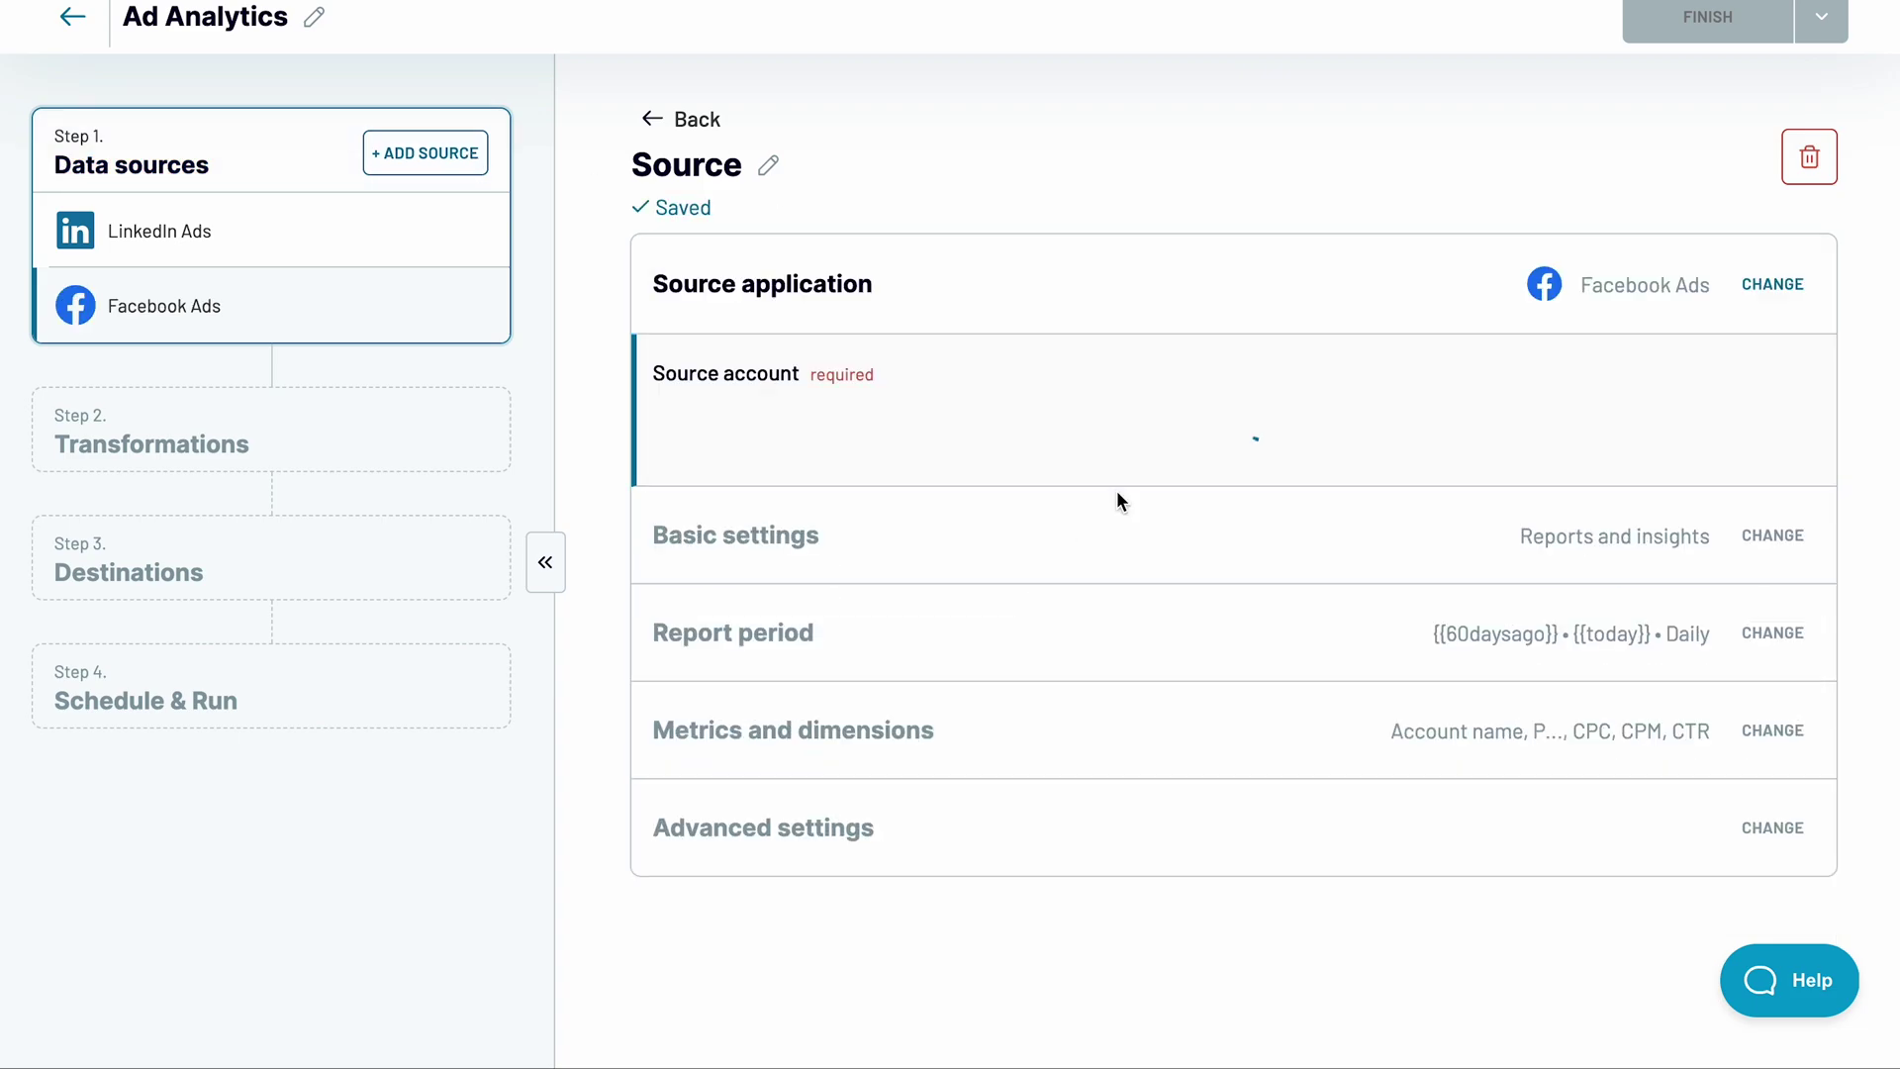
{"action": "left_click", "coordinate": [1231, 534]}
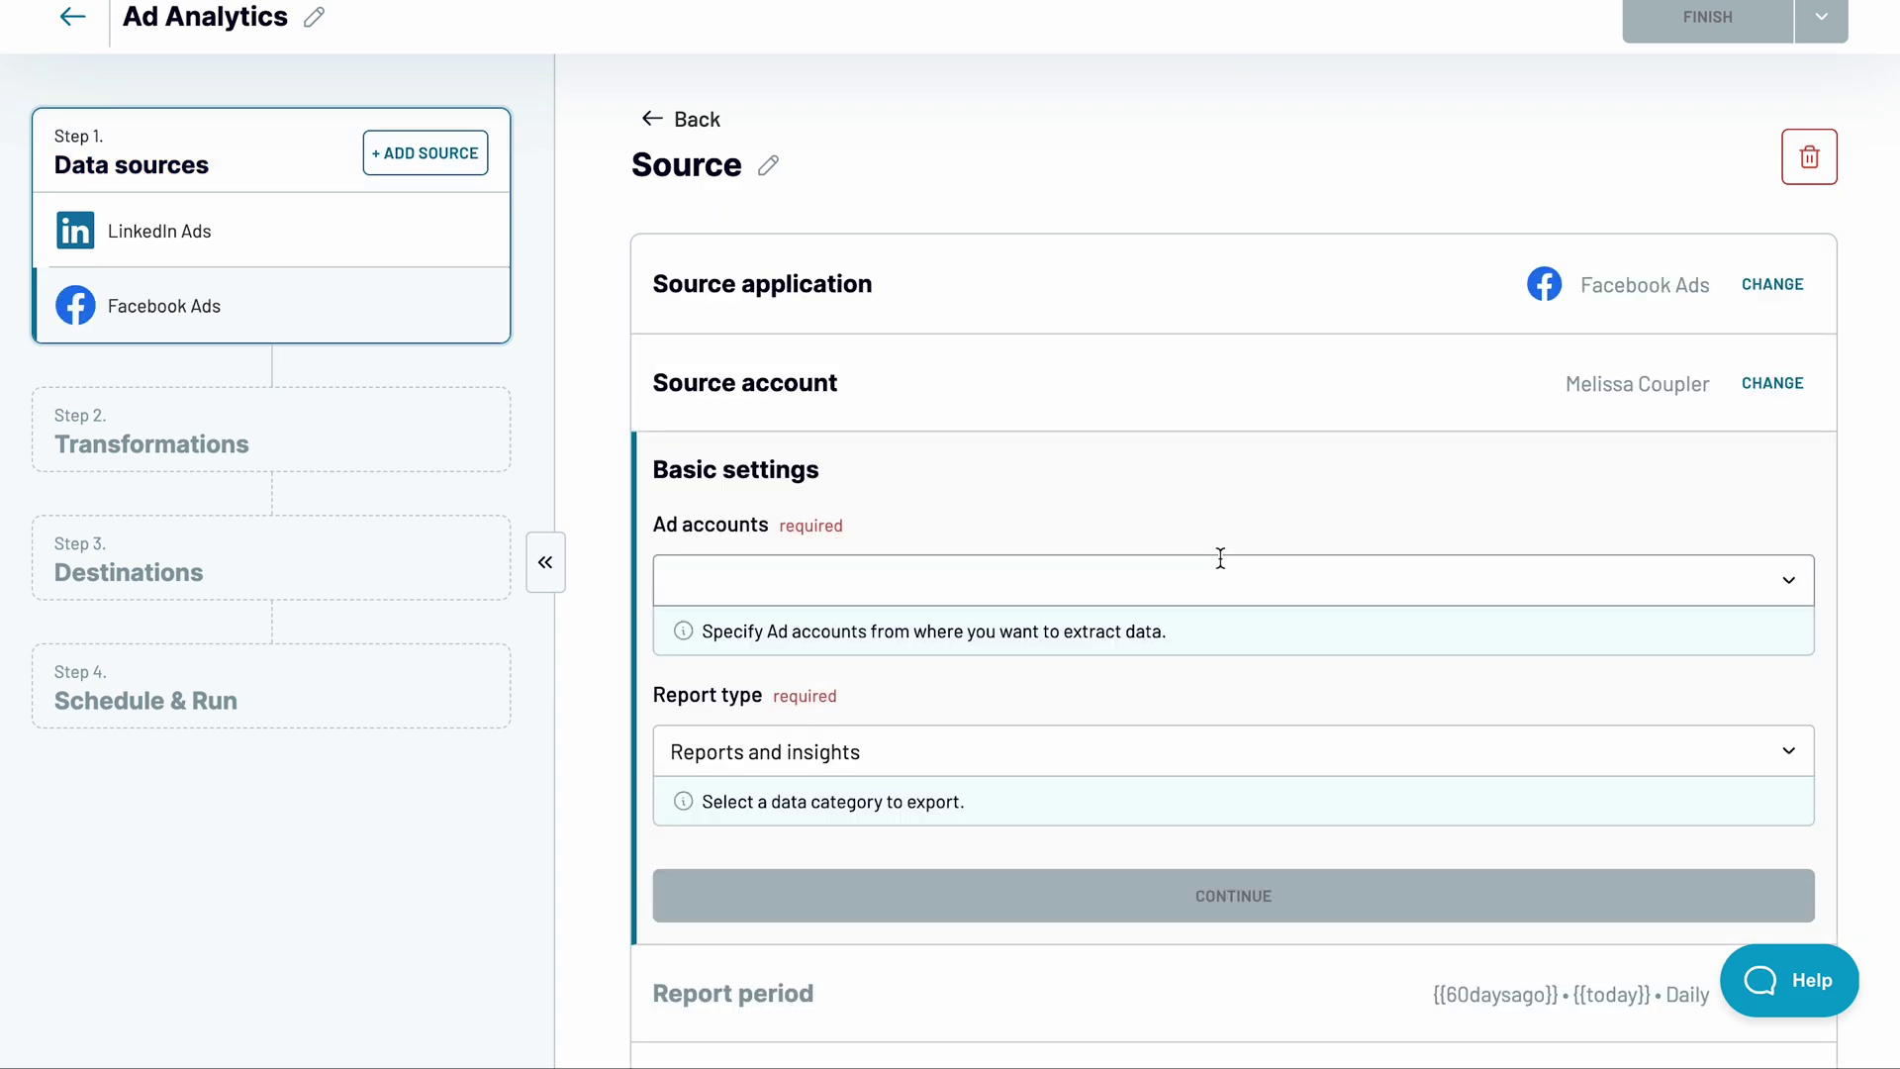
{"action": "left_click", "coordinate": [1204, 574]}
{"action": "left_click", "coordinate": [1137, 665]}
{"action": "left_click", "coordinate": [1117, 711]}
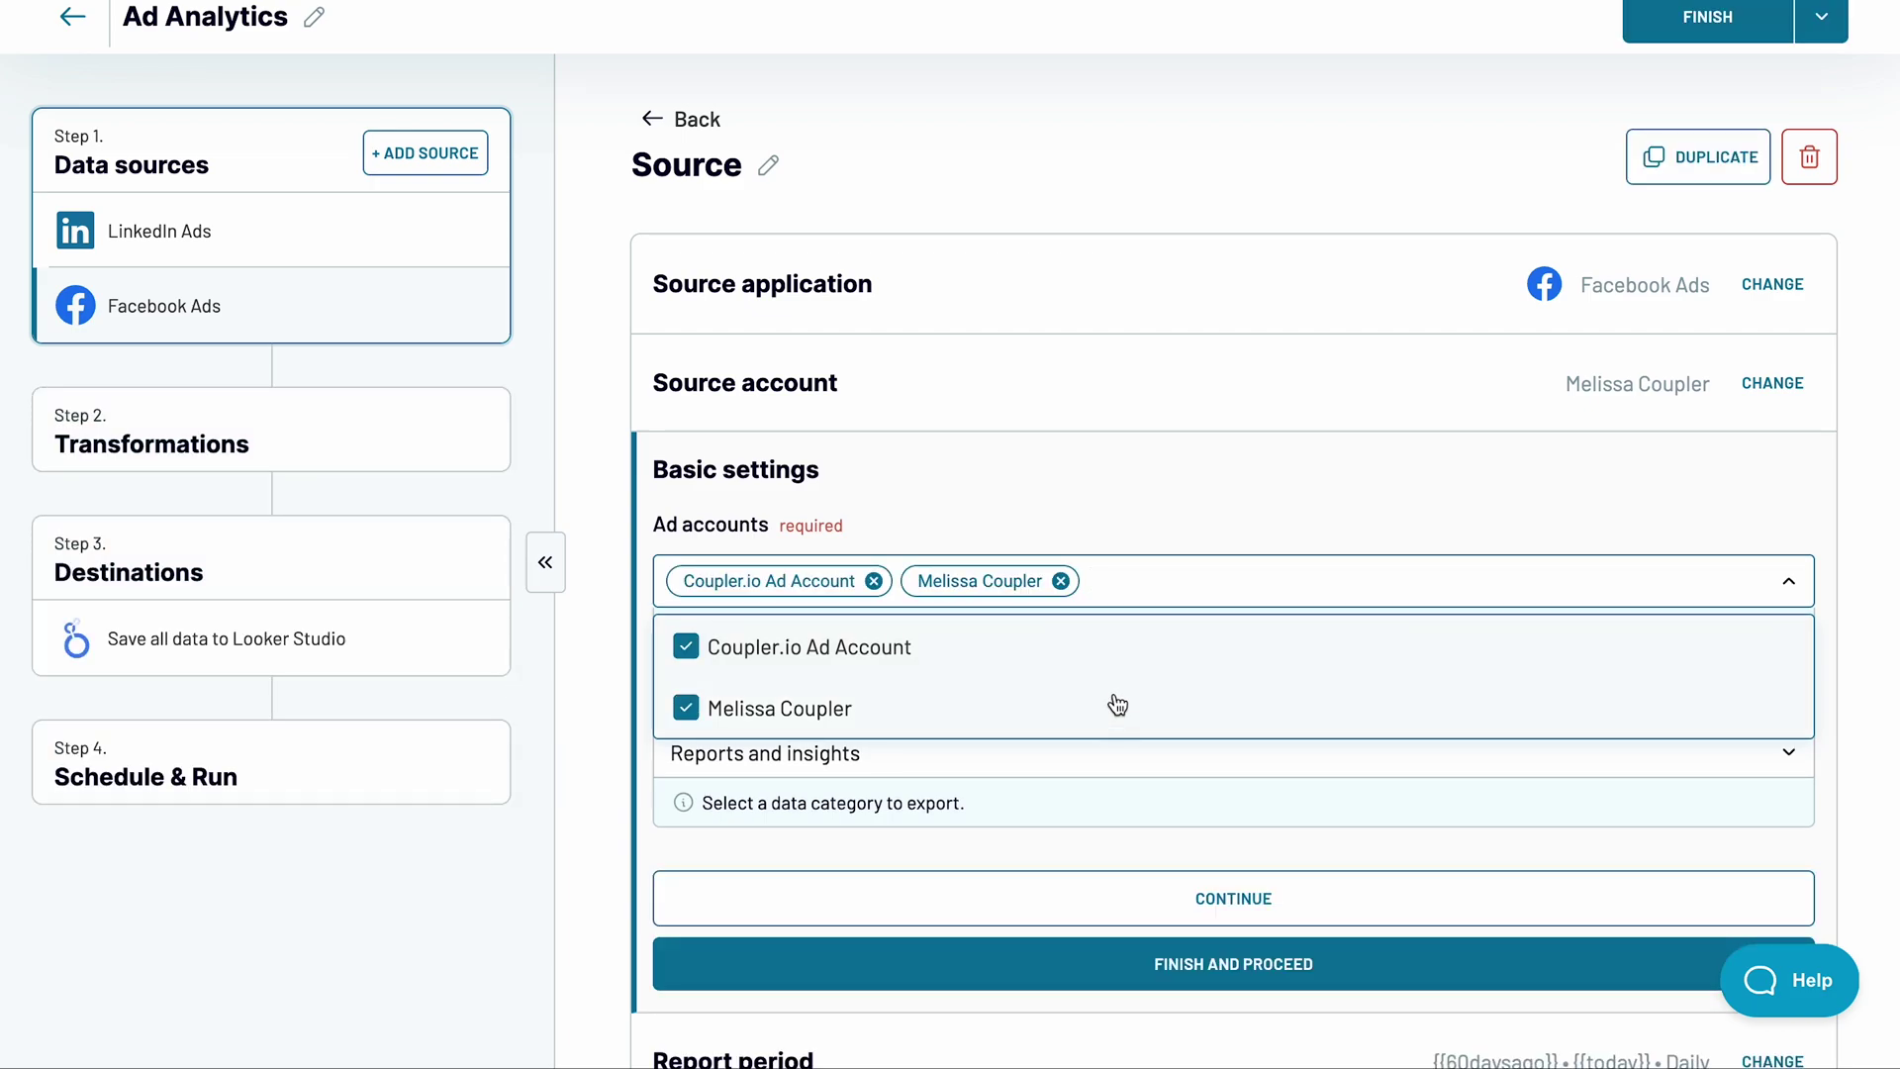
{"action": "left_click", "coordinate": [1172, 532]}
{"action": "left_click", "coordinate": [1184, 975]}
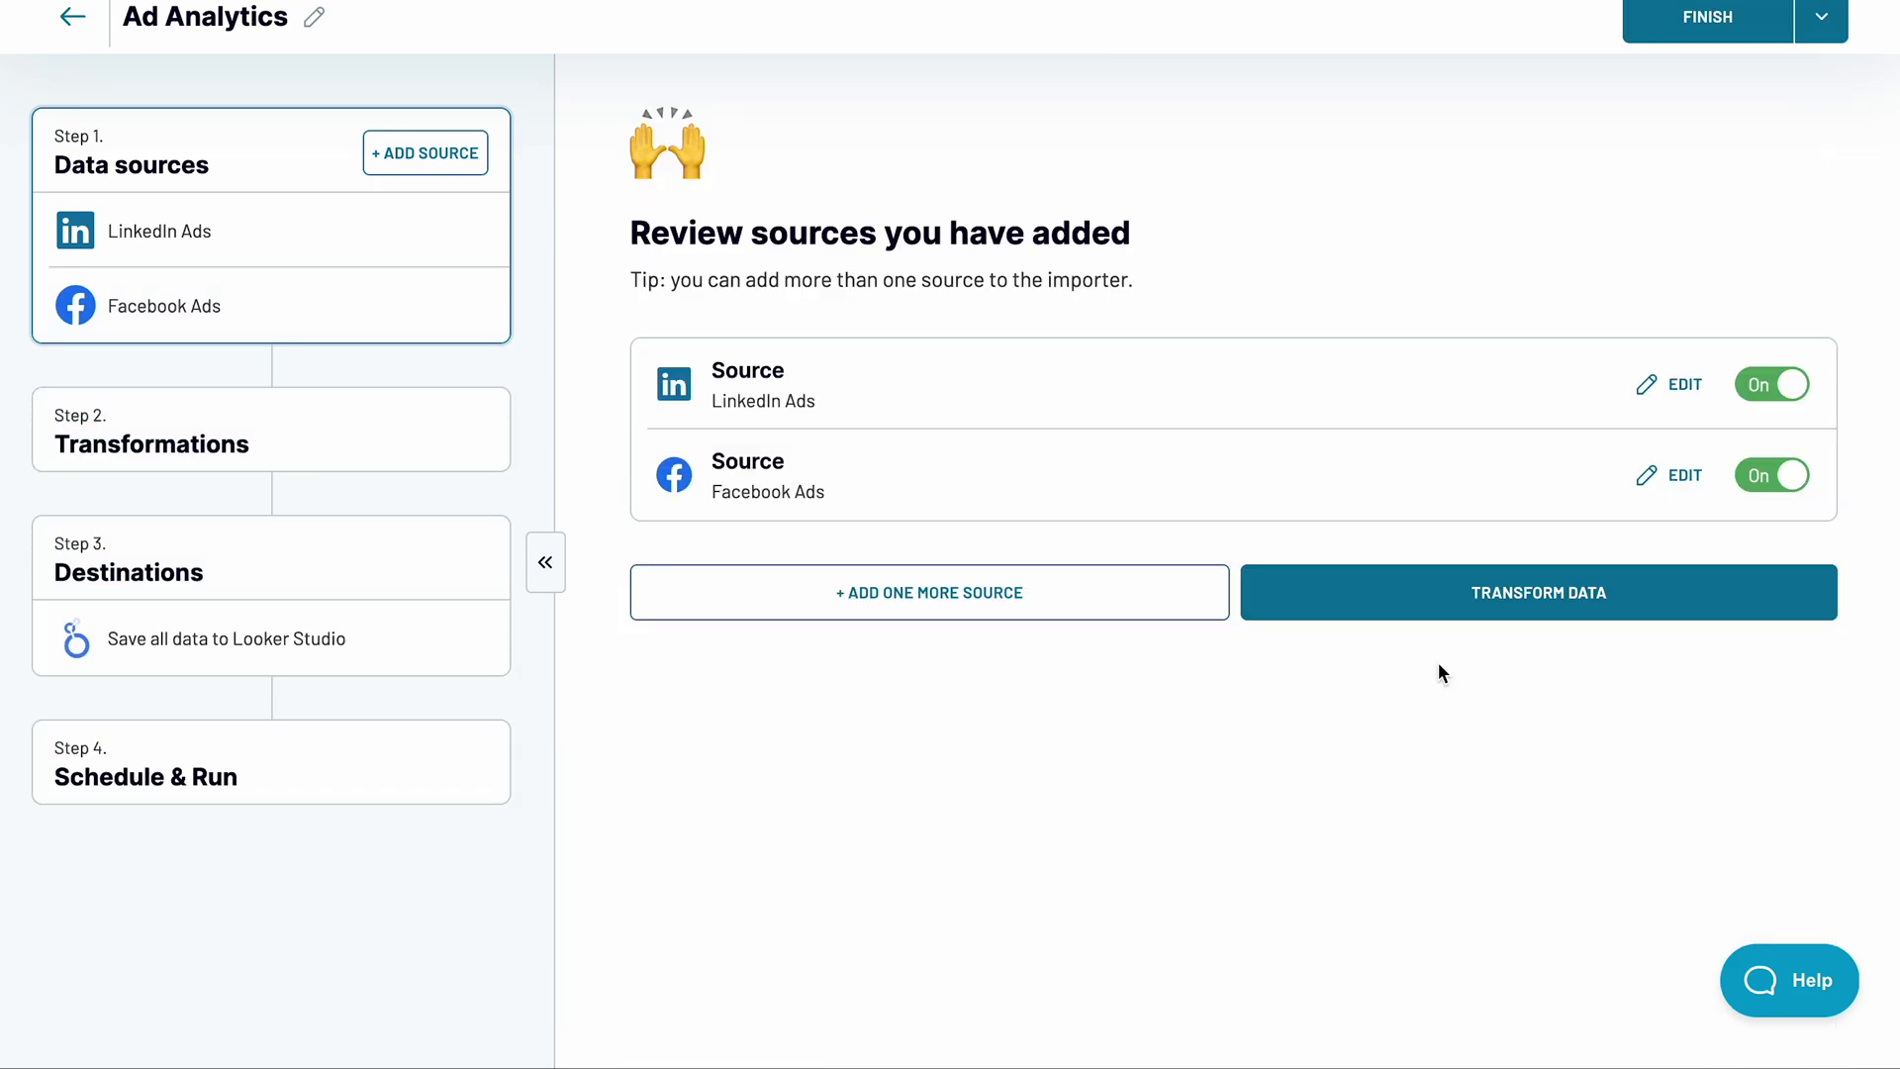
{"action": "left_click", "coordinate": [1469, 605]}
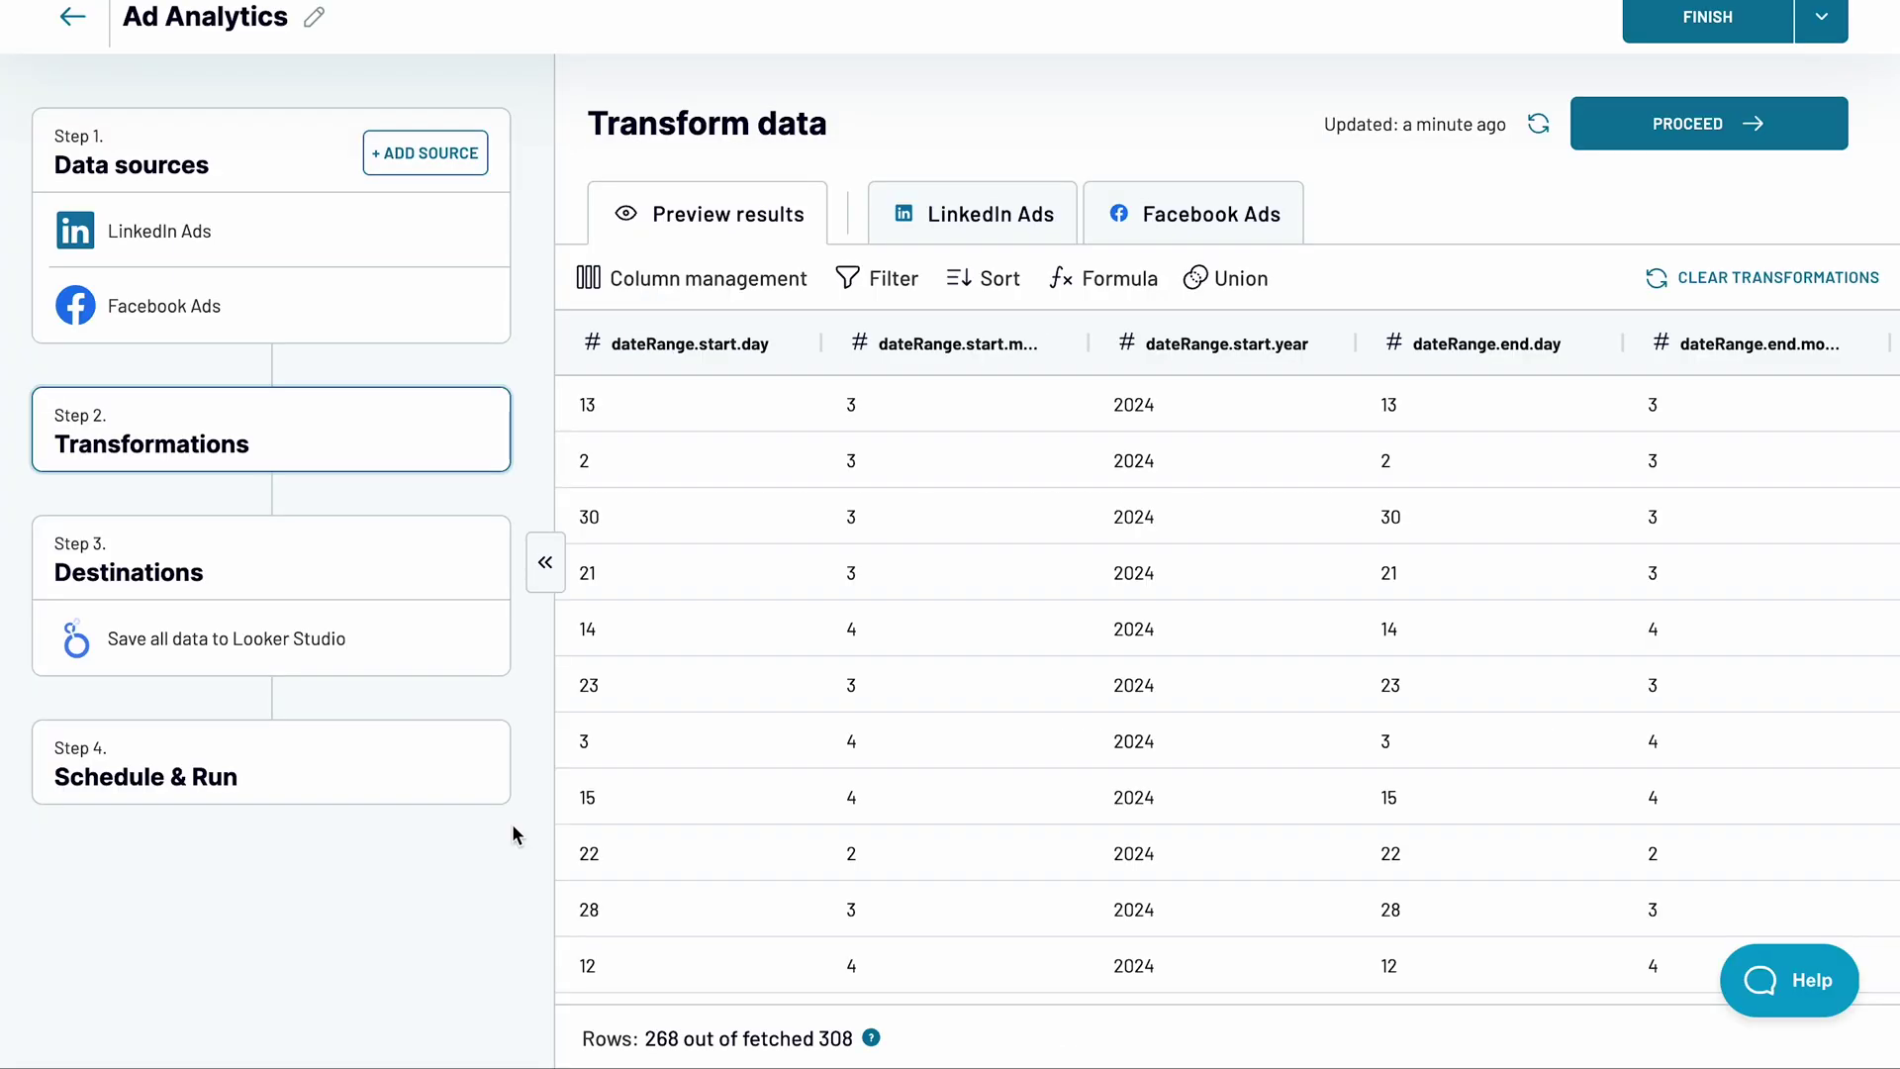
Step: Switch on automatic data refresh in Schedule & Run, hourly from 09:00 to 18:00
{"action": "left_click", "coordinate": [433, 798]}
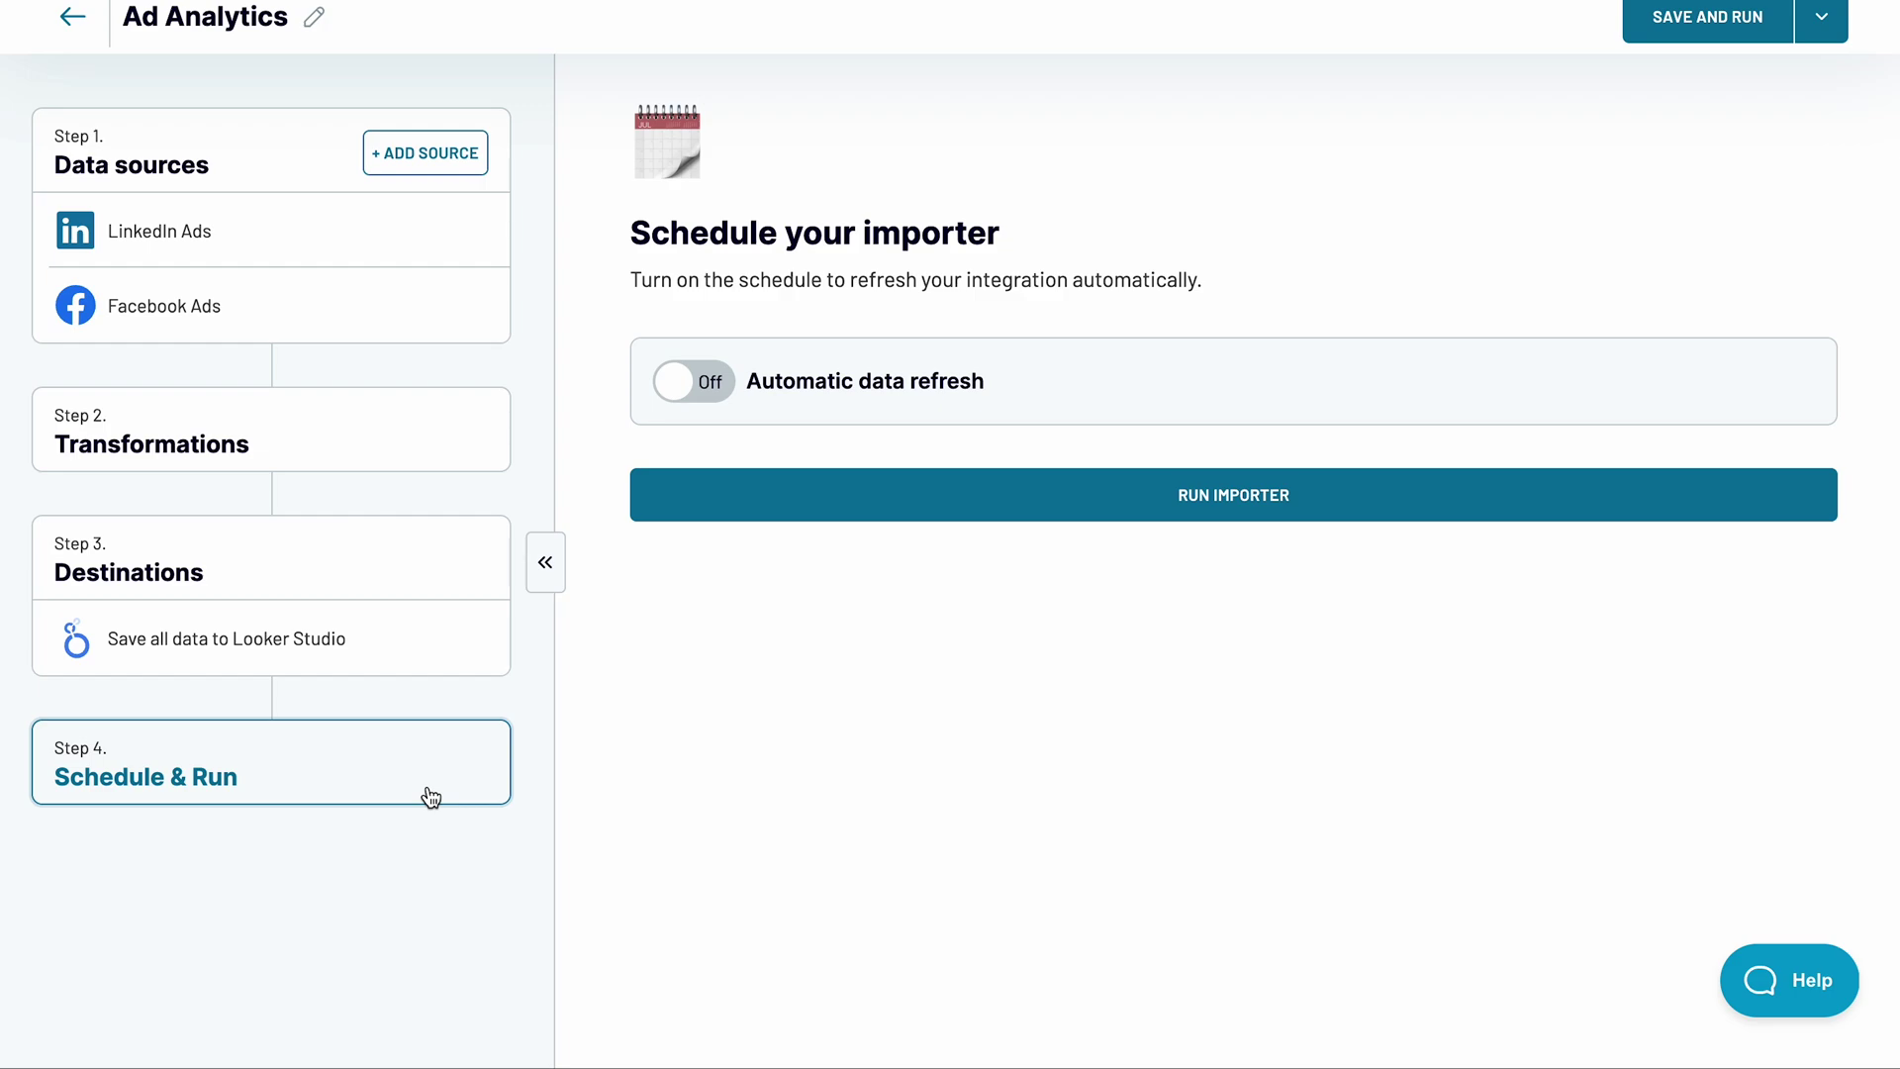
{"action": "left_click", "coordinate": [699, 387]}
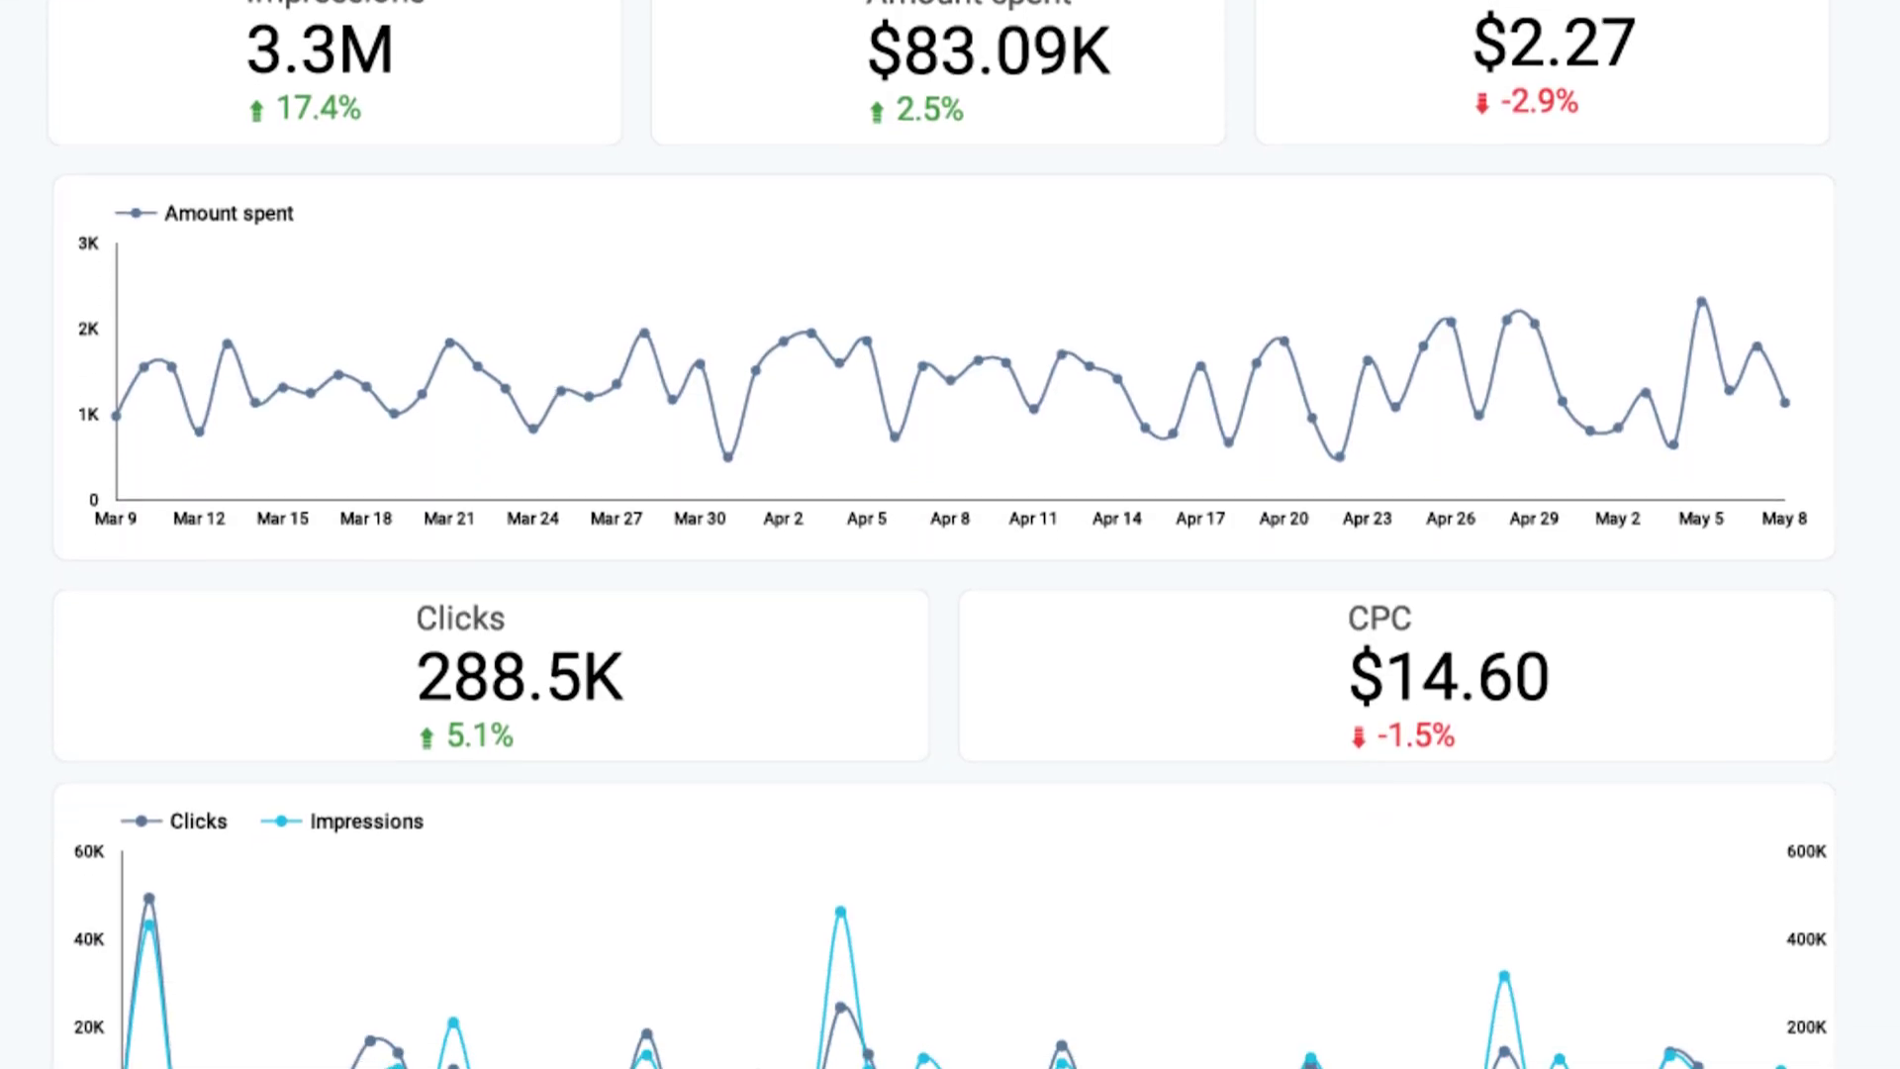
{"action": "scroll", "coordinate": [950, 534], "scroll_direction": "down", "scroll_amount": 4}
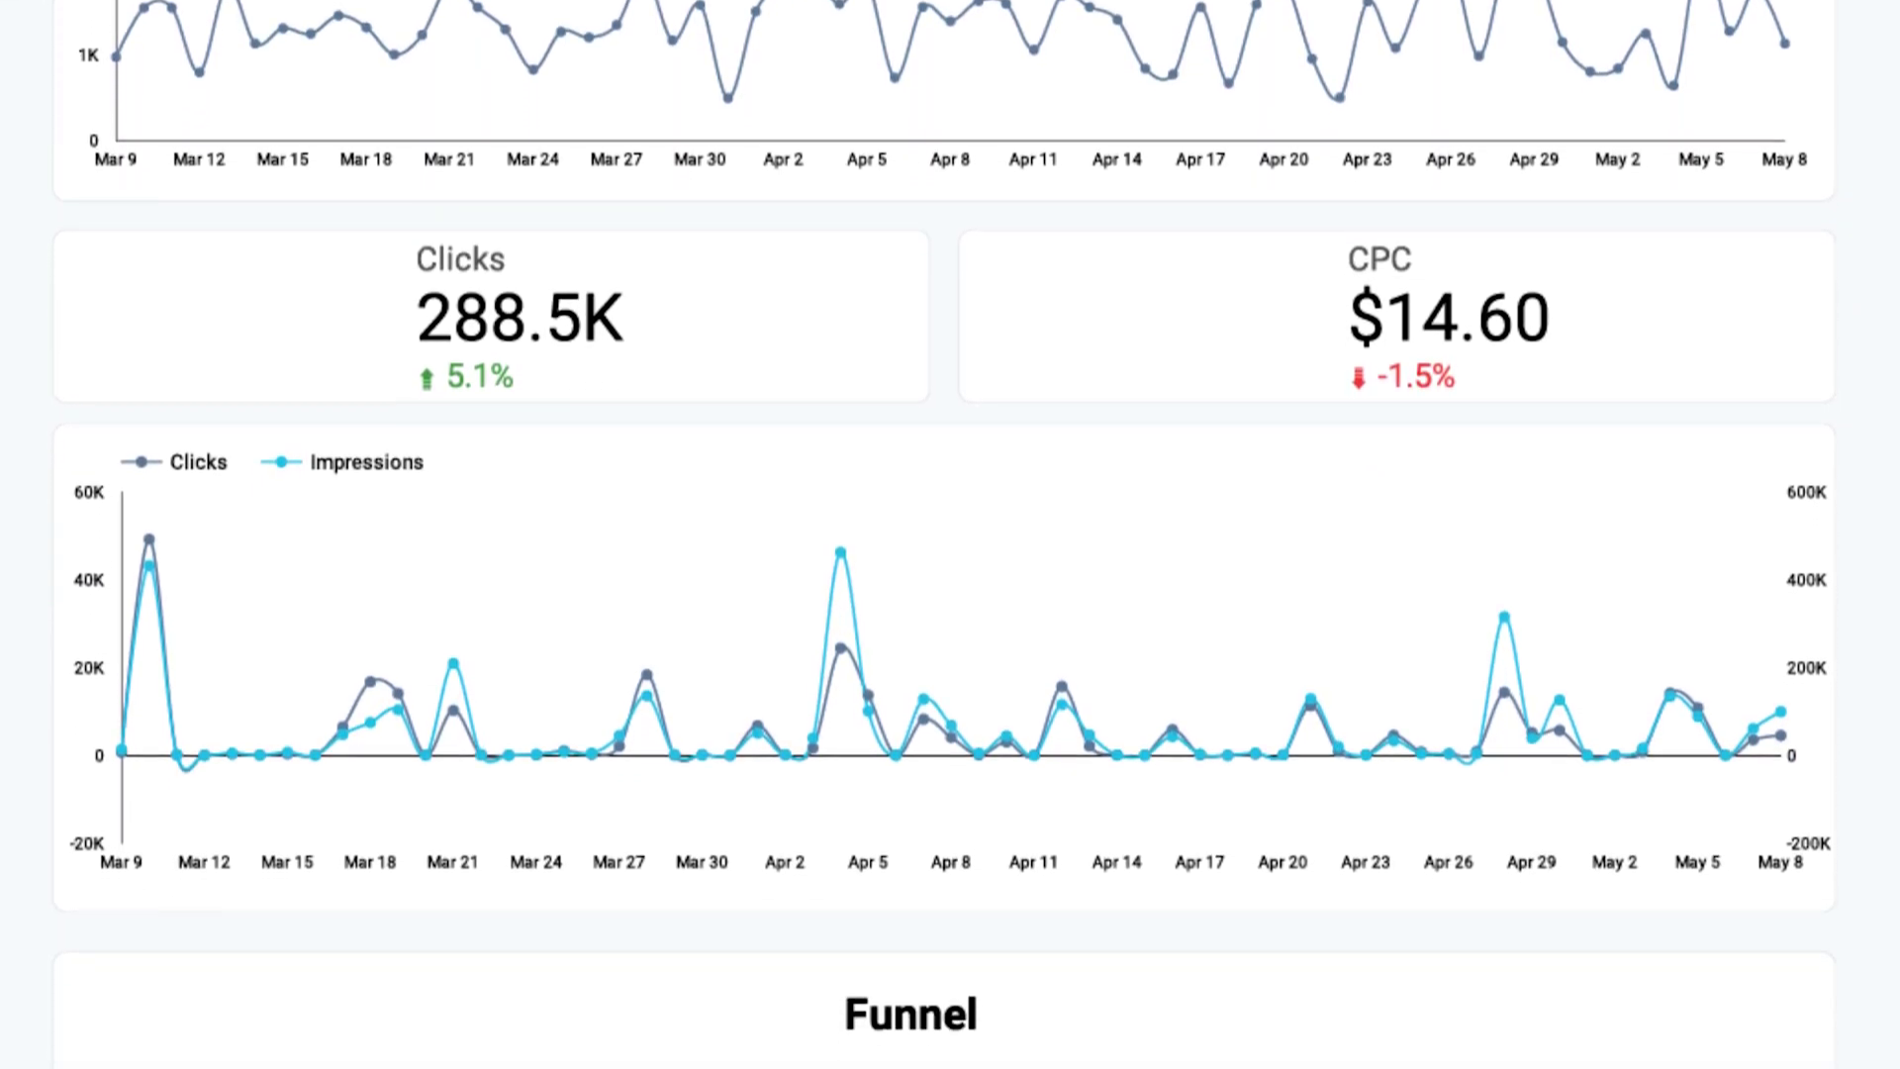
{"action": "scroll", "coordinate": [950, 534], "scroll_direction": "down", "scroll_amount": 5}
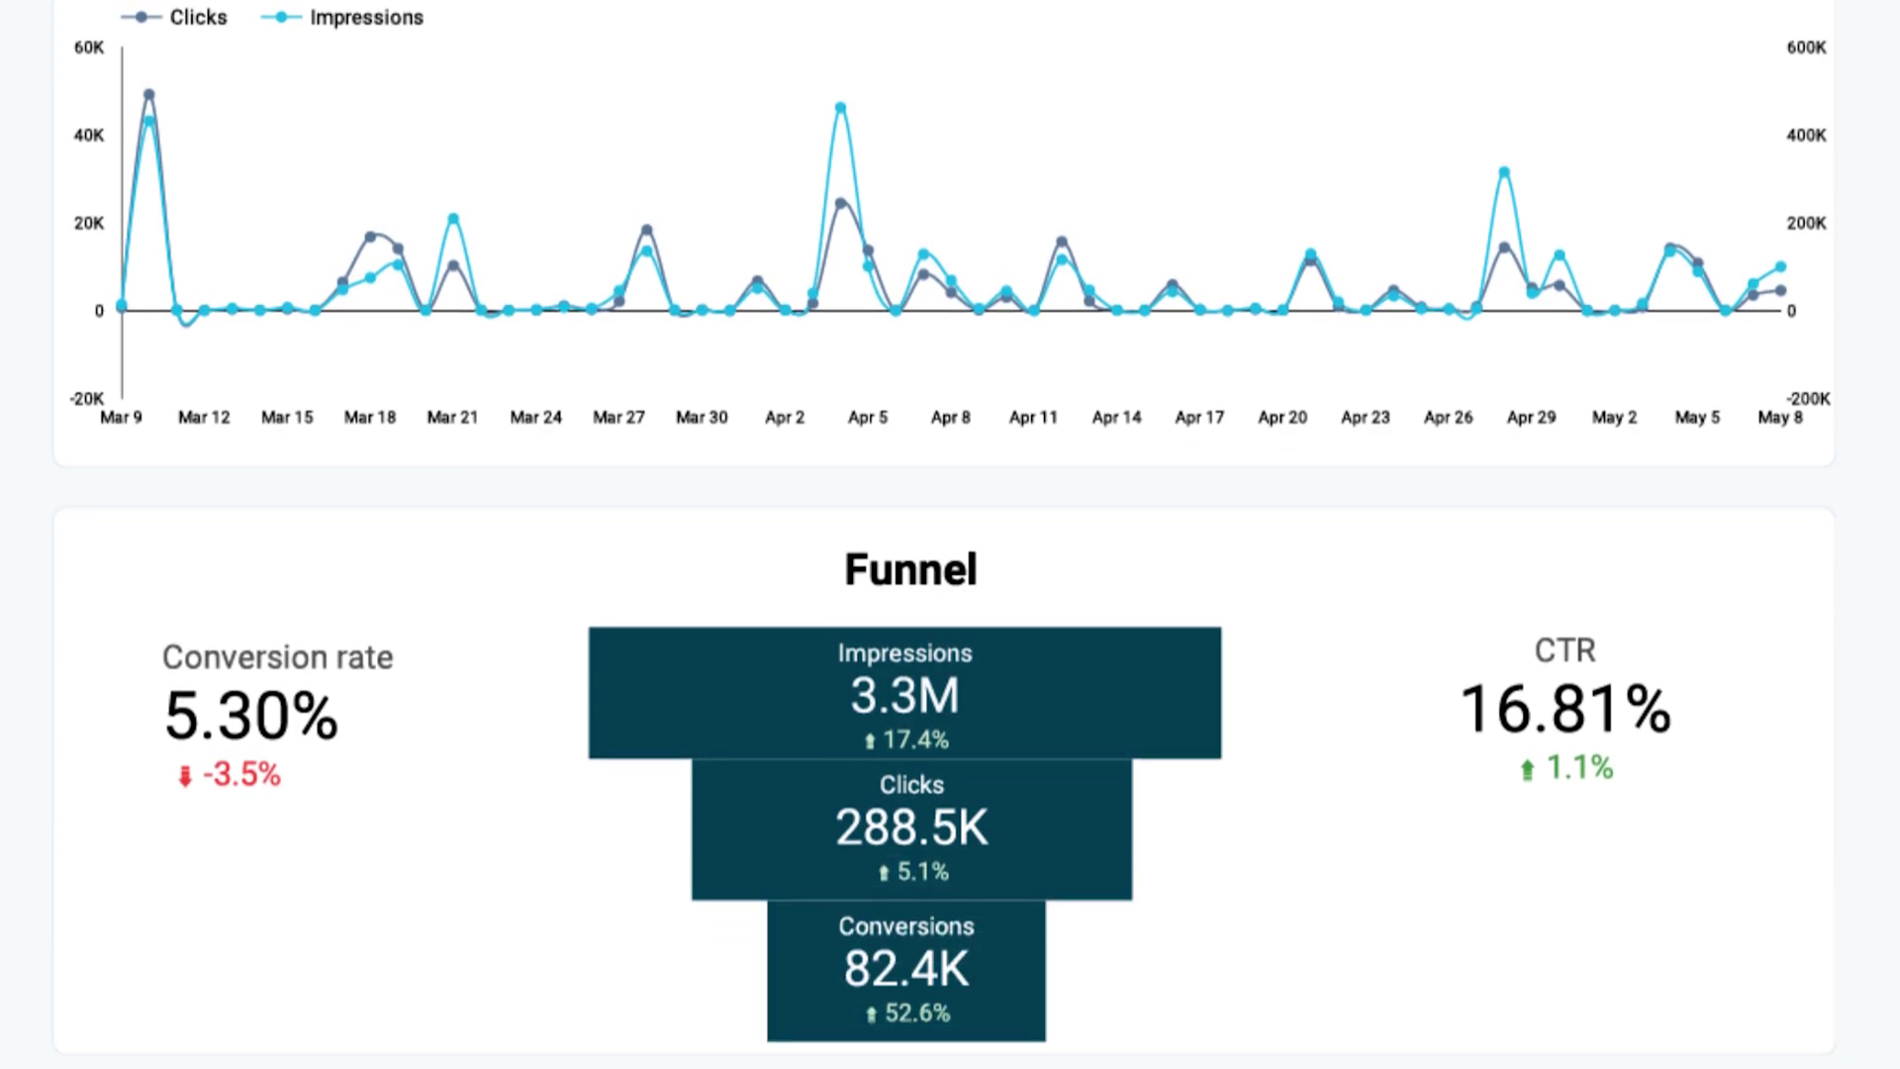
{"action": "scroll", "coordinate": [949, 534], "scroll_direction": "down", "scroll_amount": 4}
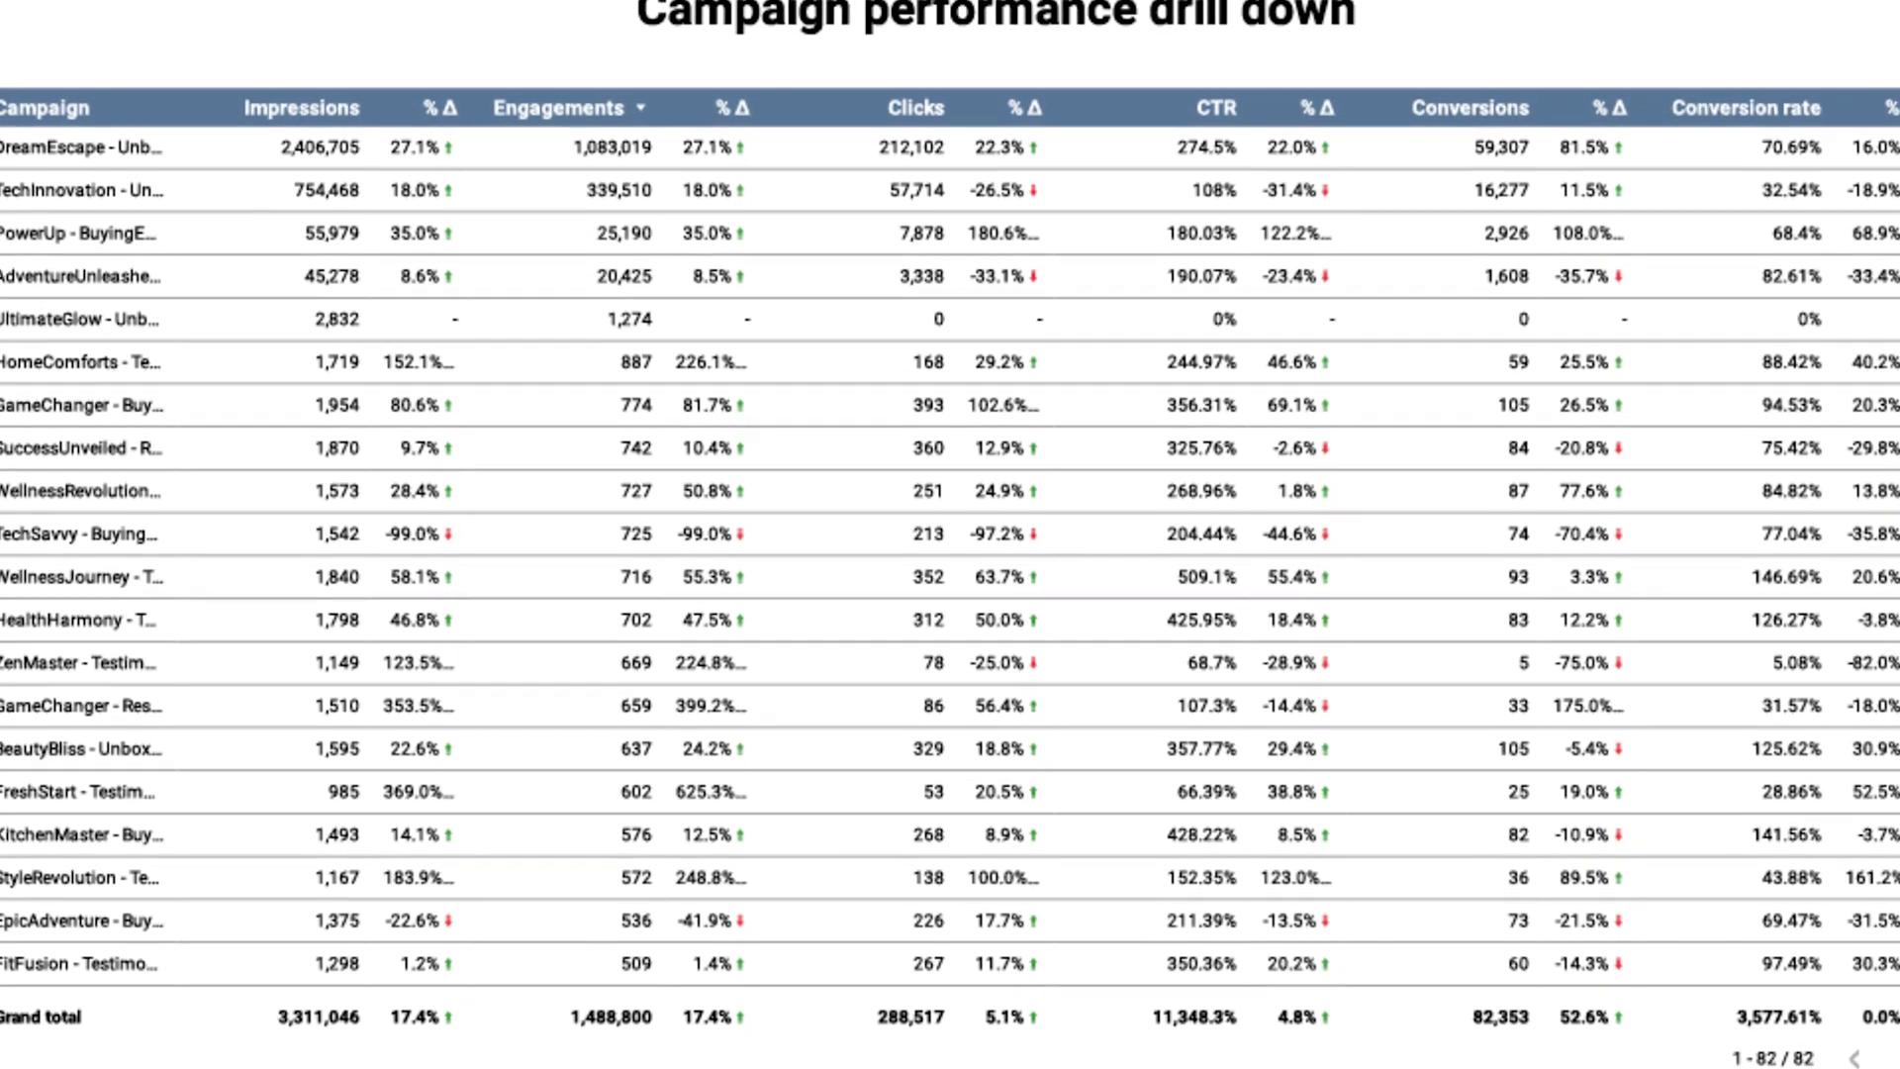
{"action": "scroll", "coordinate": [950, 535], "scroll_direction": "down", "scroll_amount": 10}
{"action": "scroll", "coordinate": [950, 535], "scroll_direction": "down", "scroll_amount": 3}
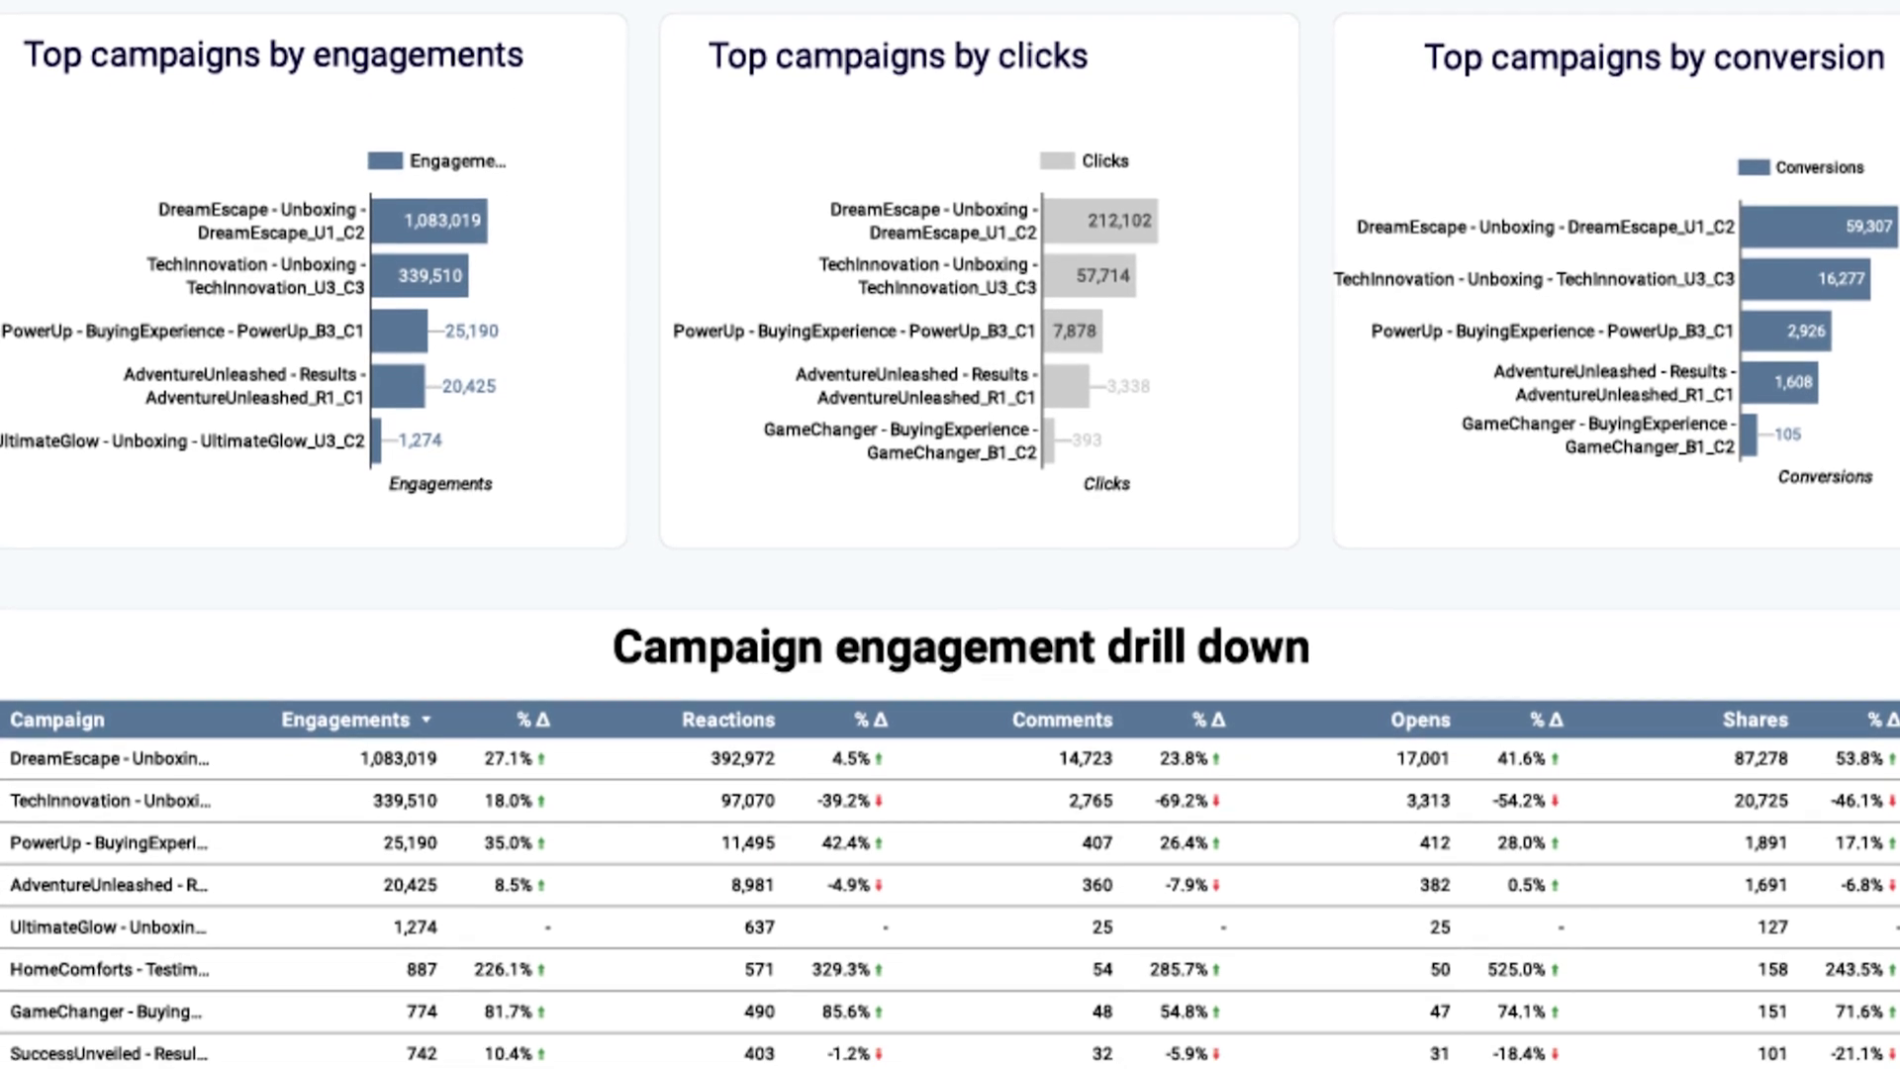
{"action": "scroll", "coordinate": [950, 534], "scroll_direction": "down", "scroll_amount": 3}
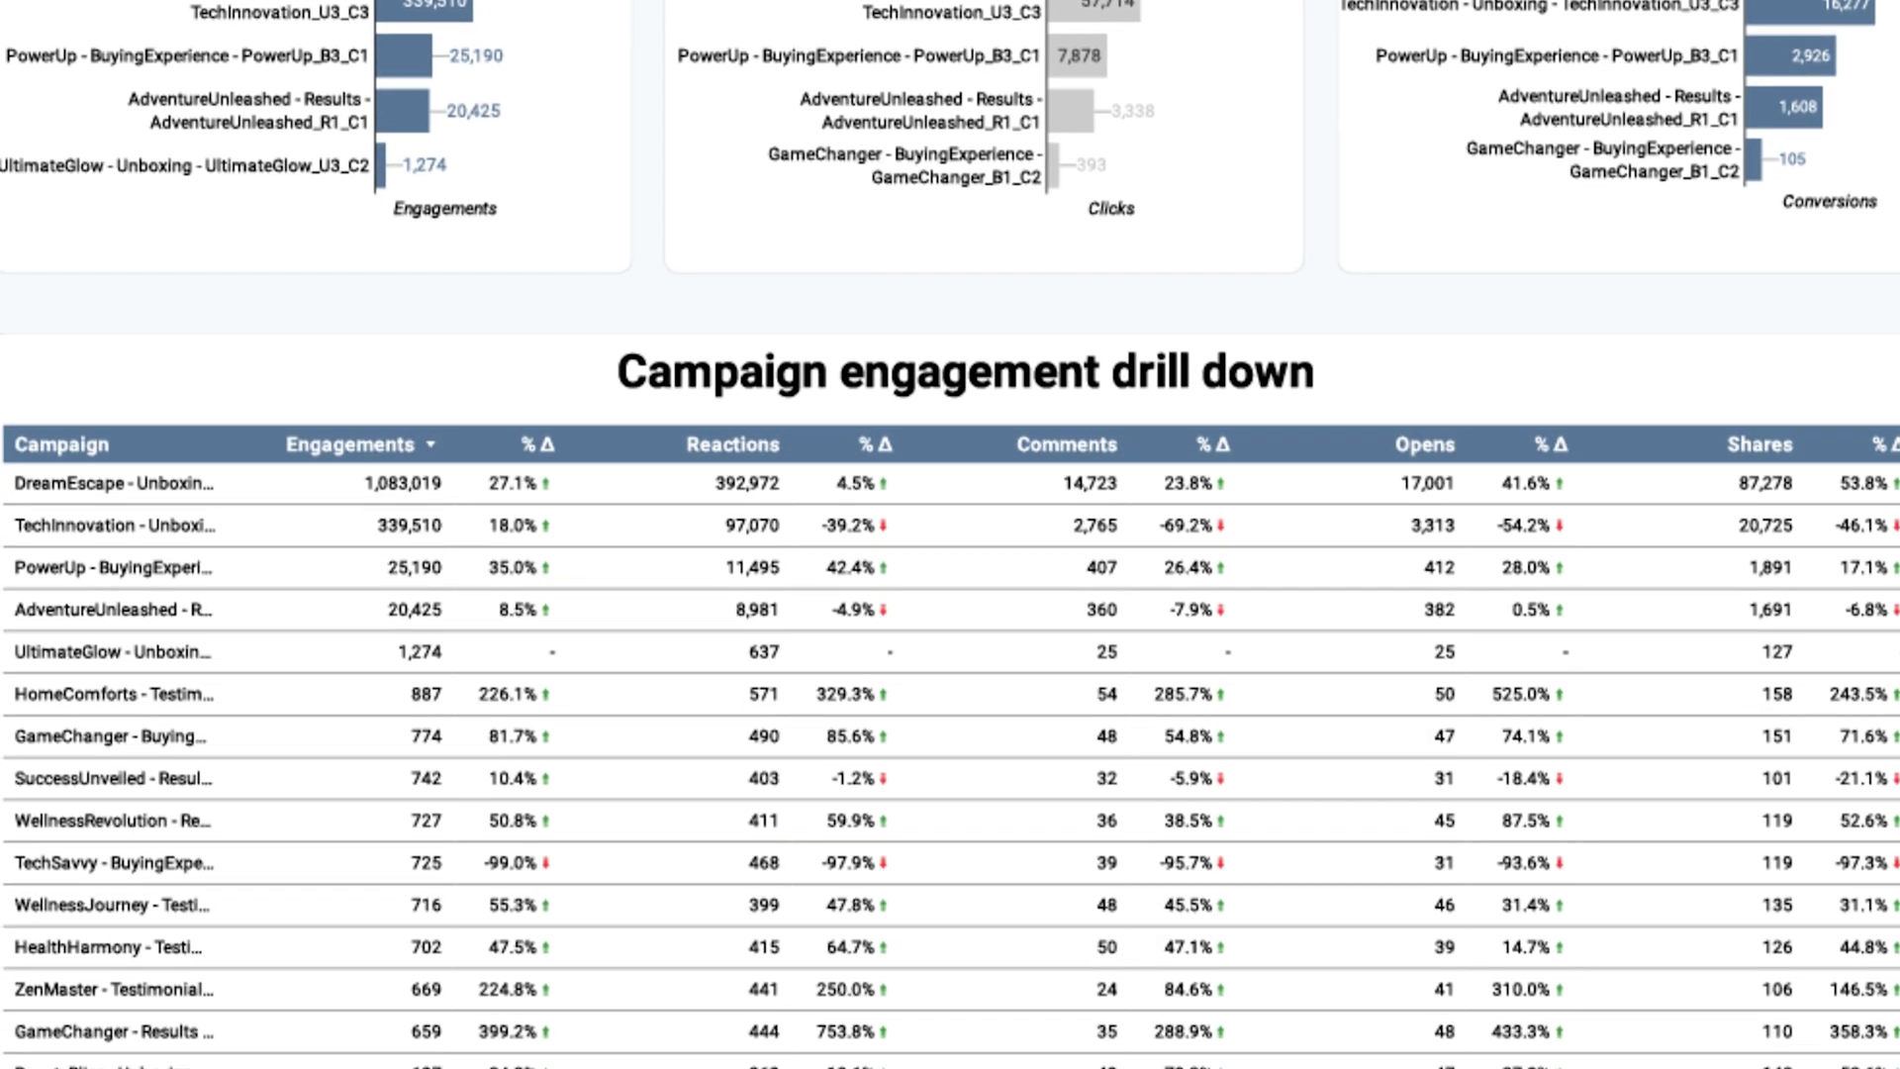
{"action": "scroll", "coordinate": [950, 693], "scroll_direction": "down", "scroll_amount": 3}
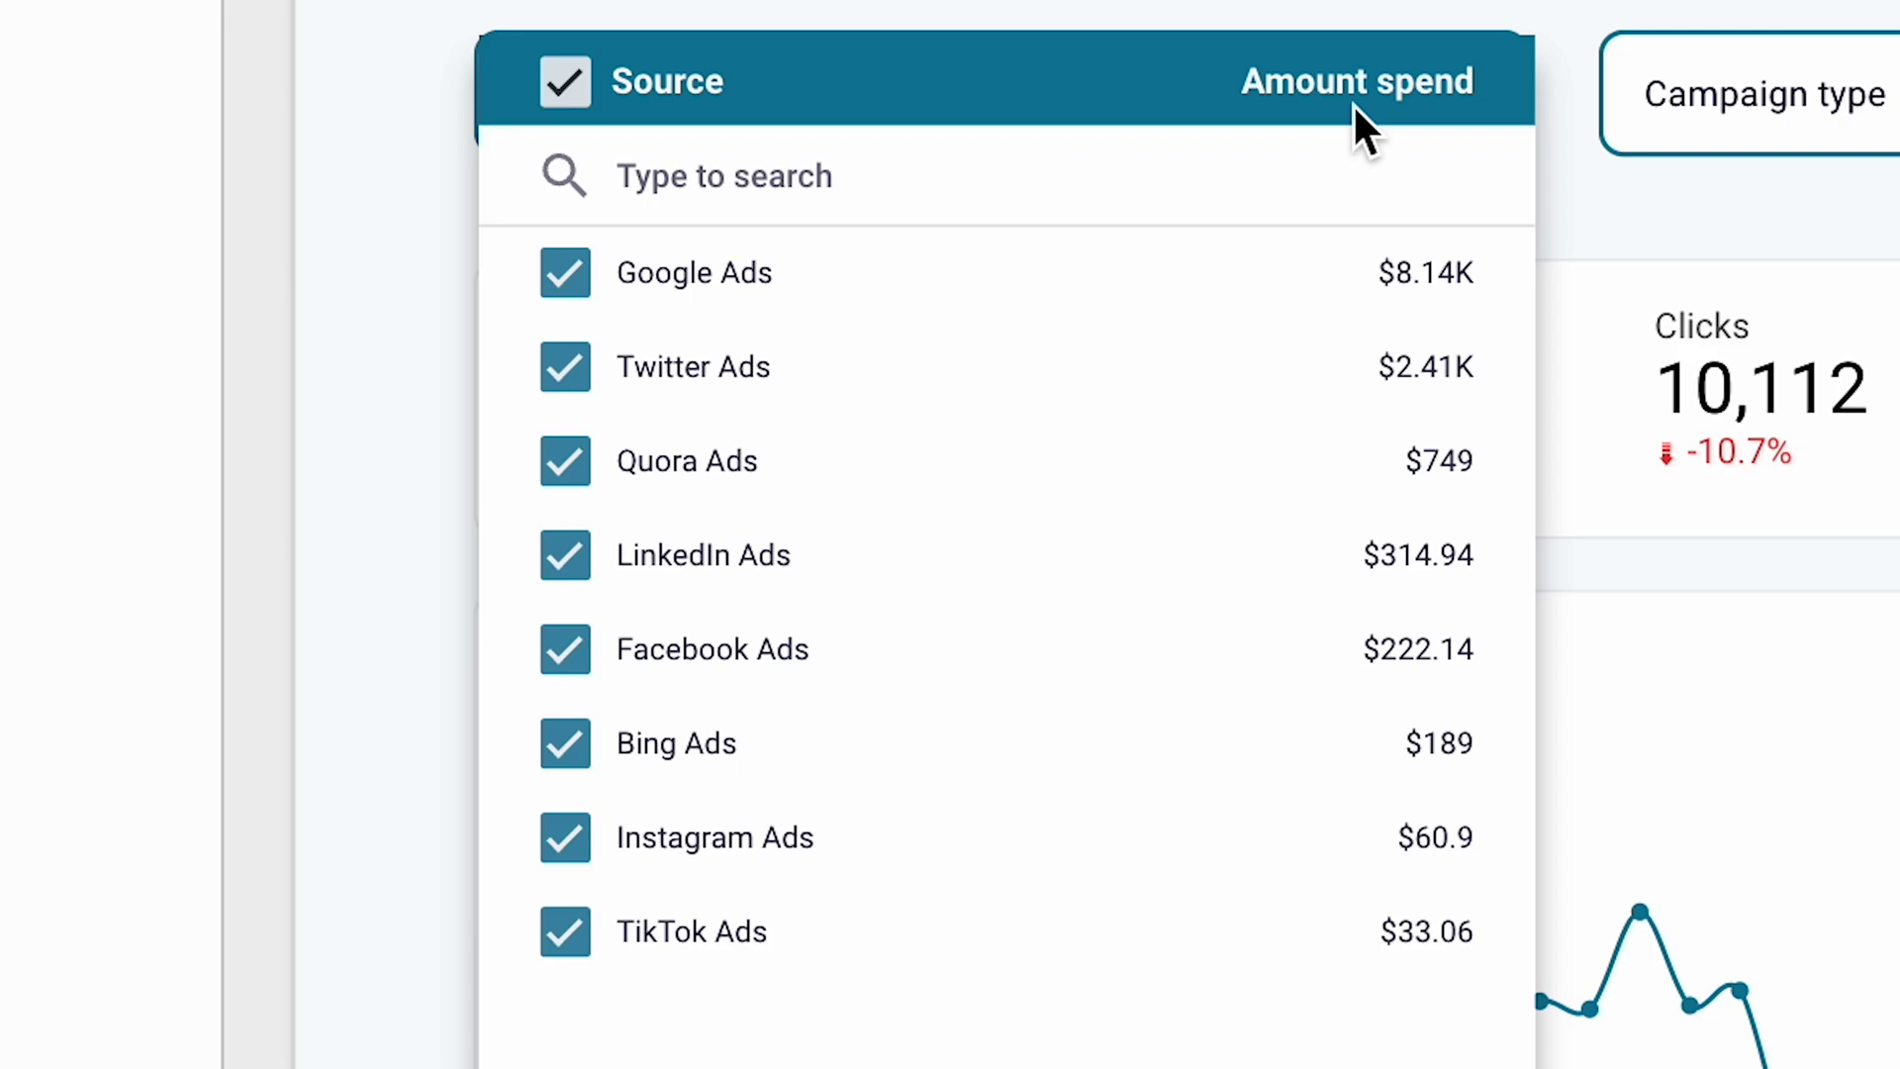
{"action": "left_click", "coordinate": [1651, 258]}
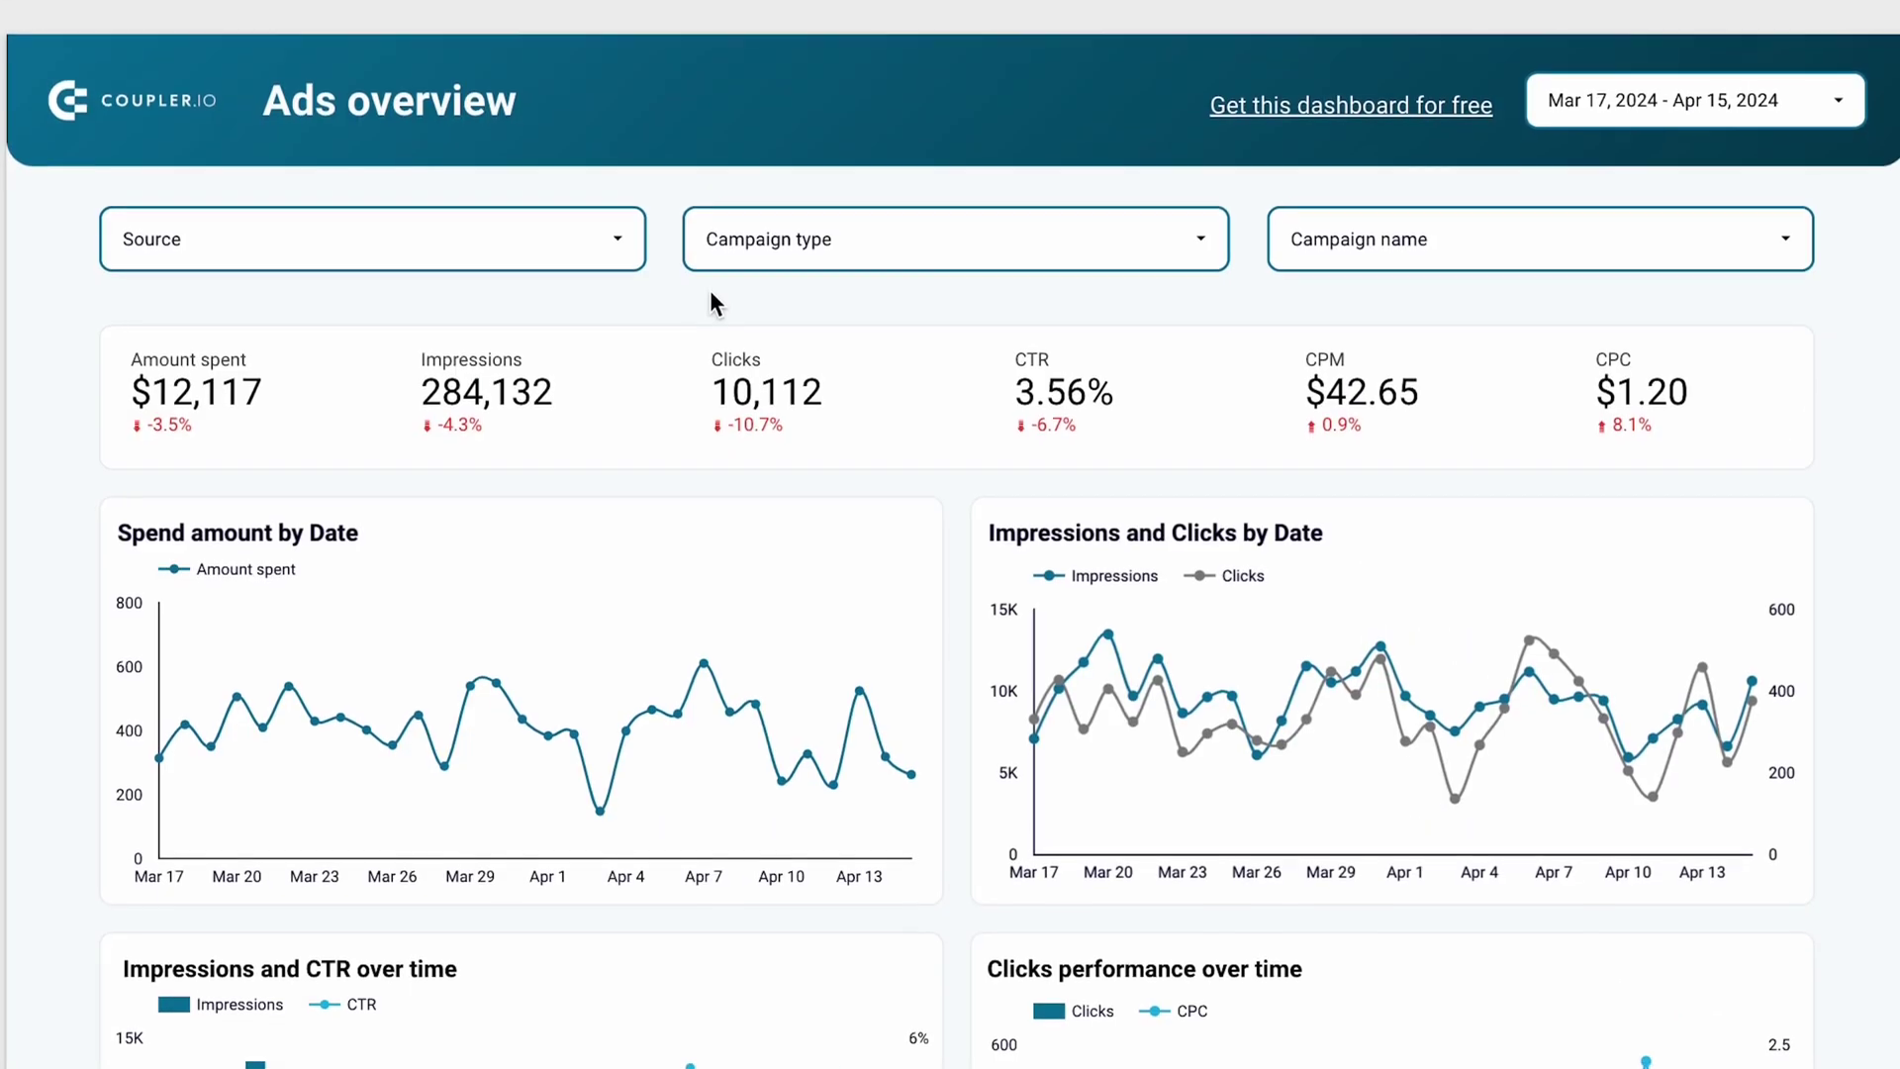